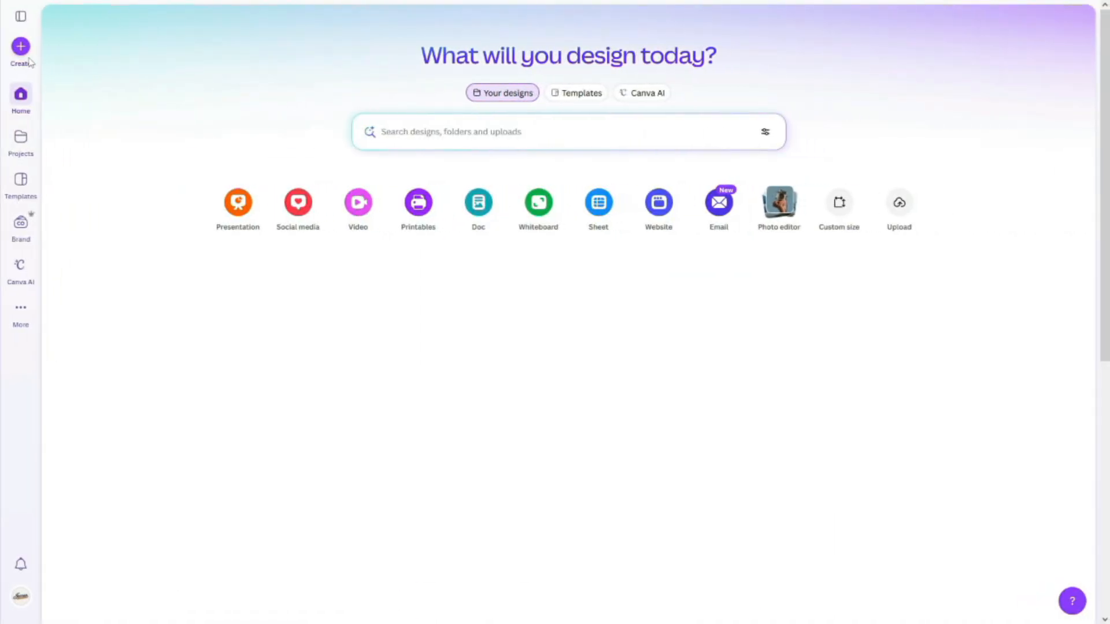
# Step: Create a new custom-size design 8.5 in wide and 11 in high
pyautogui.click(22, 52)
pyautogui.click(395, 114)
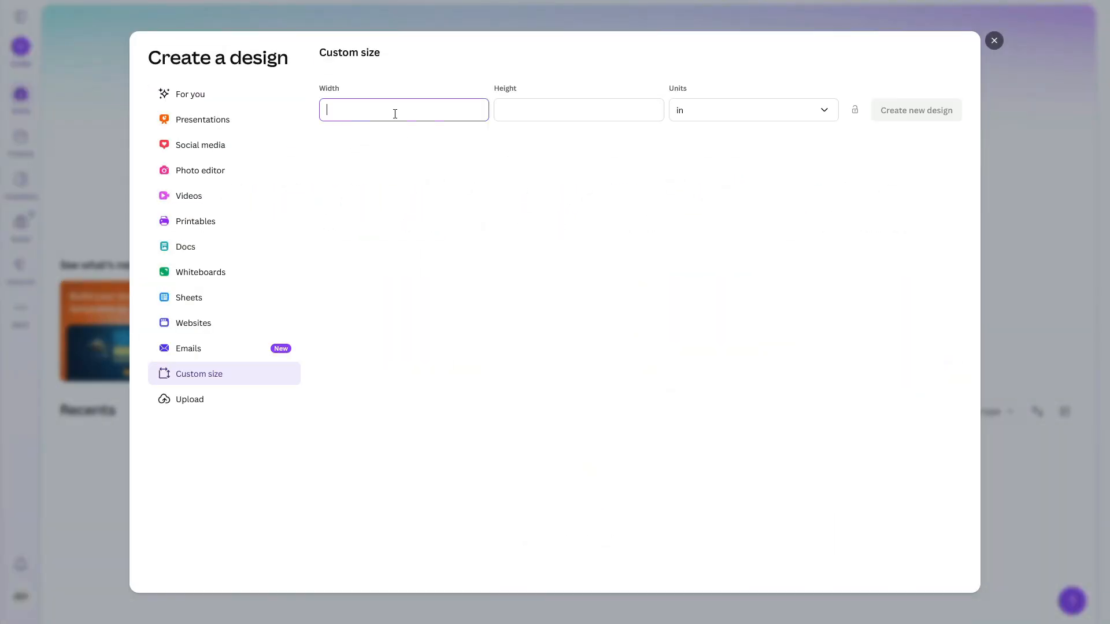
pyautogui.click(523, 112)
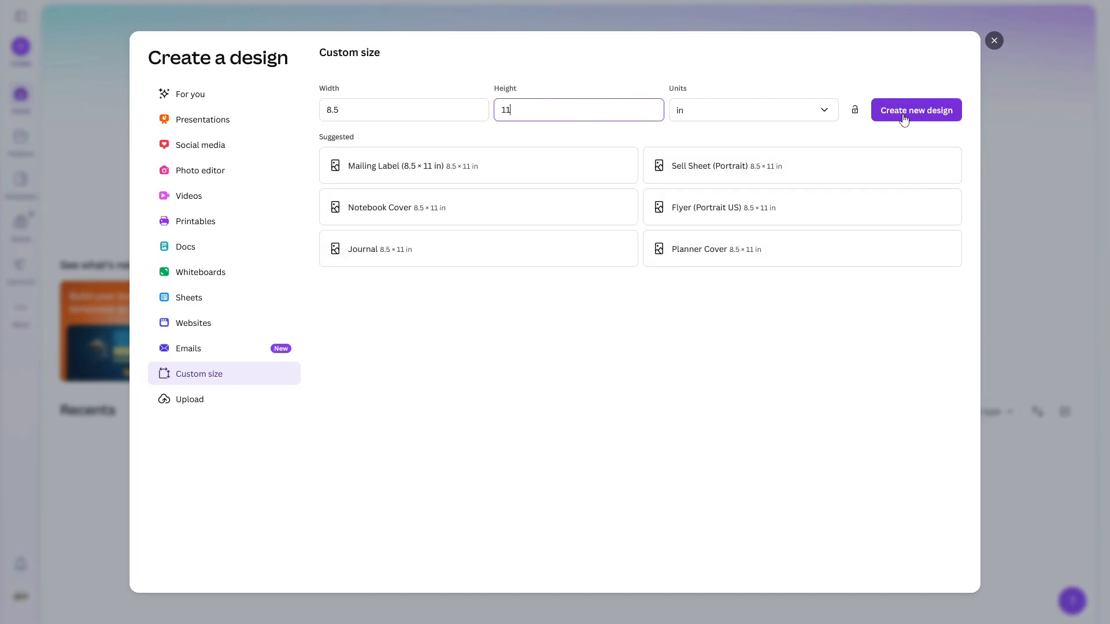
pyautogui.click(905, 117)
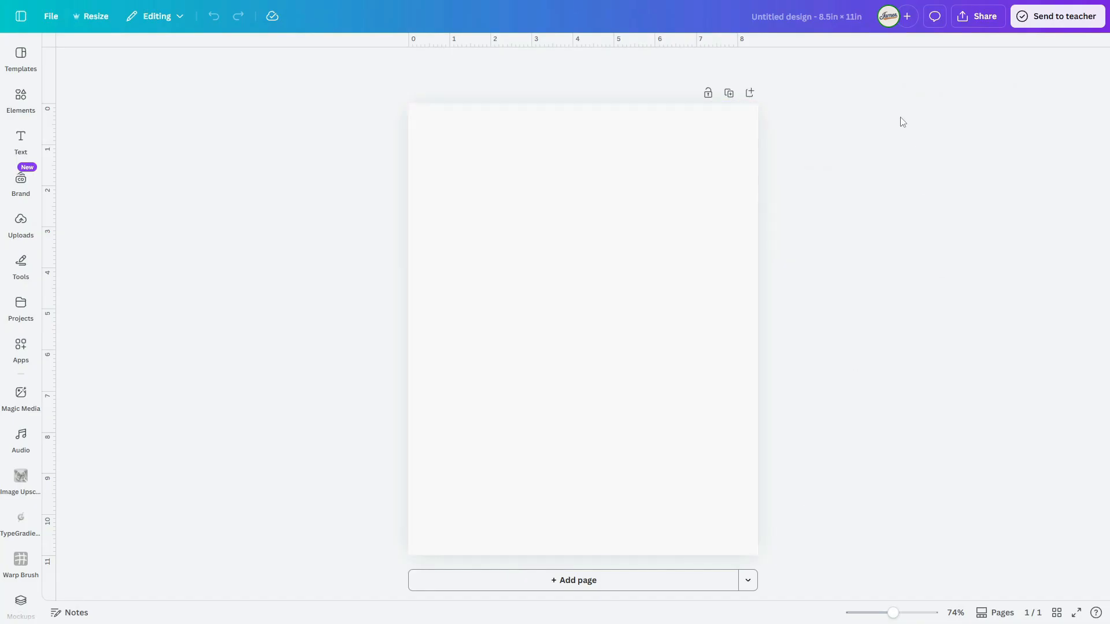
# Step: Rename the design as "Canva Templates"
pyautogui.click(800, 21)
pyautogui.write('Canva Templates')
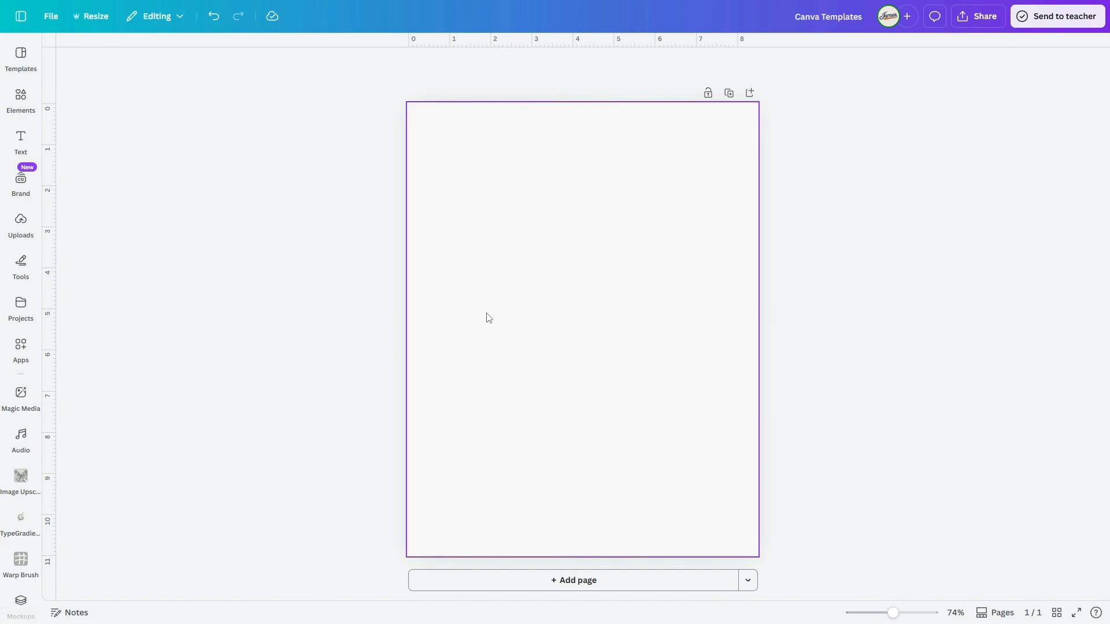
# Step: Search the elements for "brush stroke" graphics and add the solid yellow horizontal brush stroke to the page
pyautogui.click(26, 97)
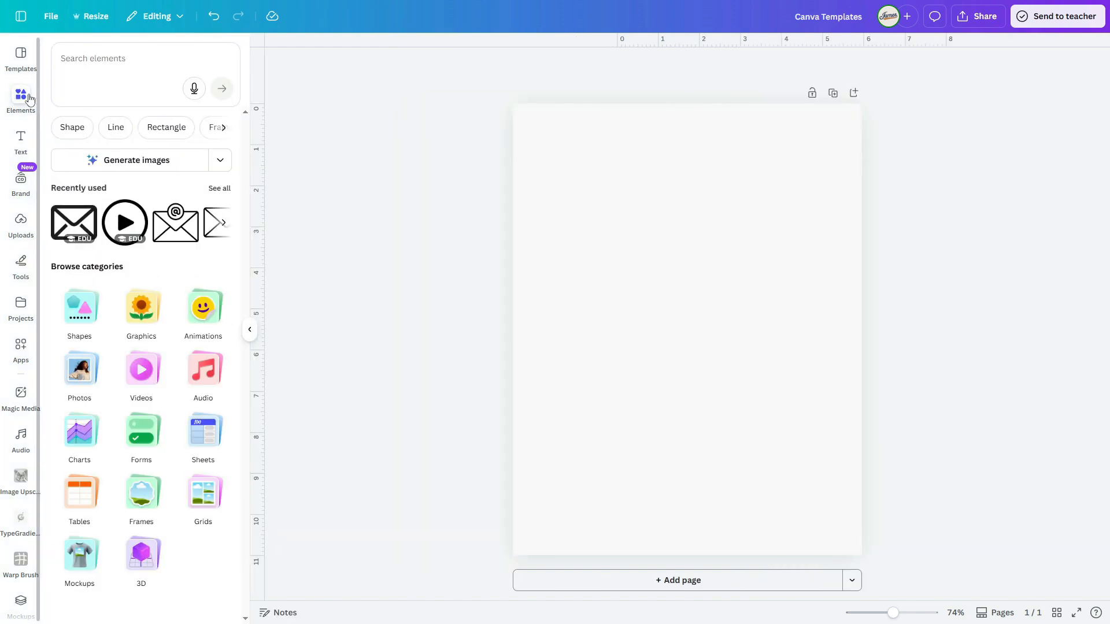
pyautogui.click(93, 56)
pyautogui.write('brush stroke')
pyautogui.press('Return')
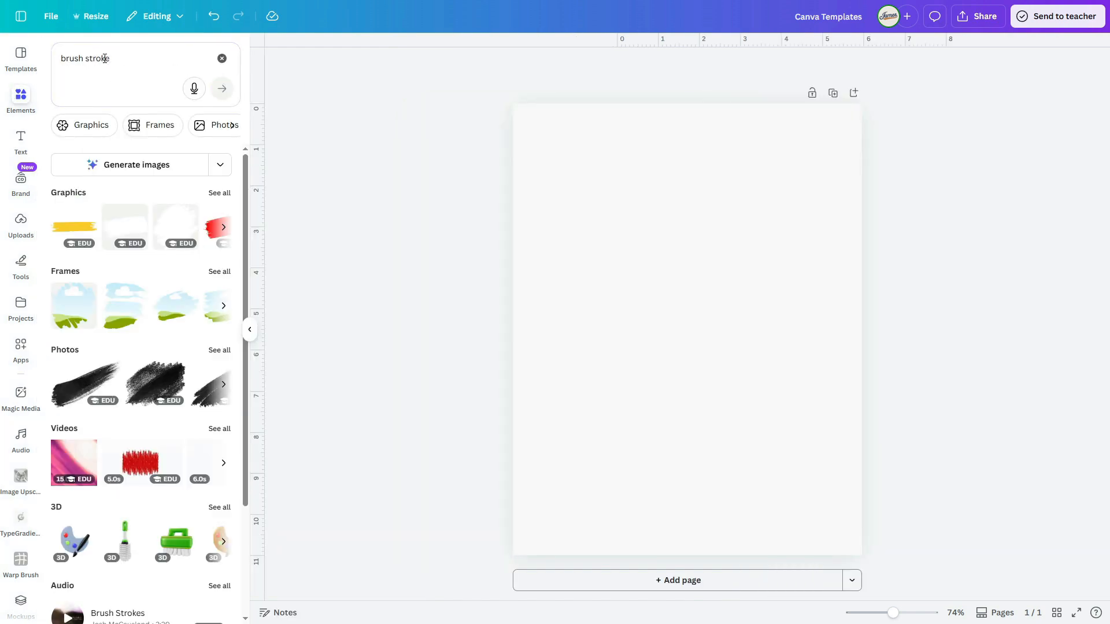
pyautogui.click(225, 201)
pyautogui.scroll(-8, 179, 330)
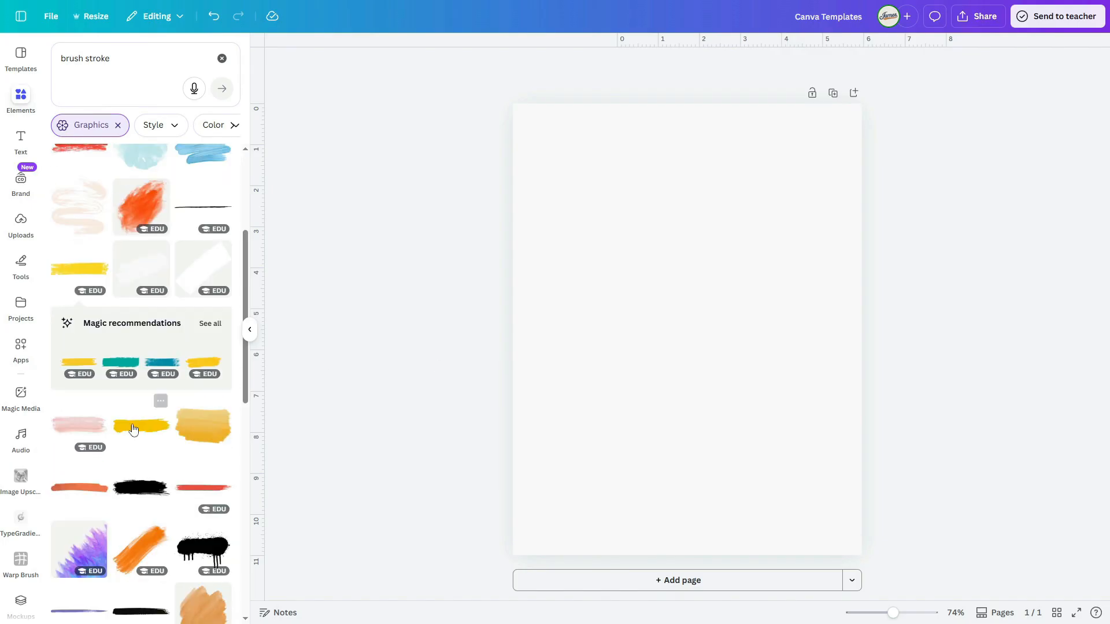
pyautogui.click(137, 429)
# Step: Move the brush stroke to the upper part of the page, enlarge it and centre it horizontally
pyautogui.click(710, 406)
pyautogui.moveTo(671, 336)
pyautogui.mouseDown()
pyautogui.moveTo(643, 174)
pyautogui.moveTo(634, 179)
pyautogui.mouseUp()
pyautogui.moveTo(718, 189); pyautogui.dragTo(820, 248)
pyautogui.click(756, 272)
pyautogui.moveTo(690, 201); pyautogui.dragTo(673, 193)
pyautogui.click(792, 326)
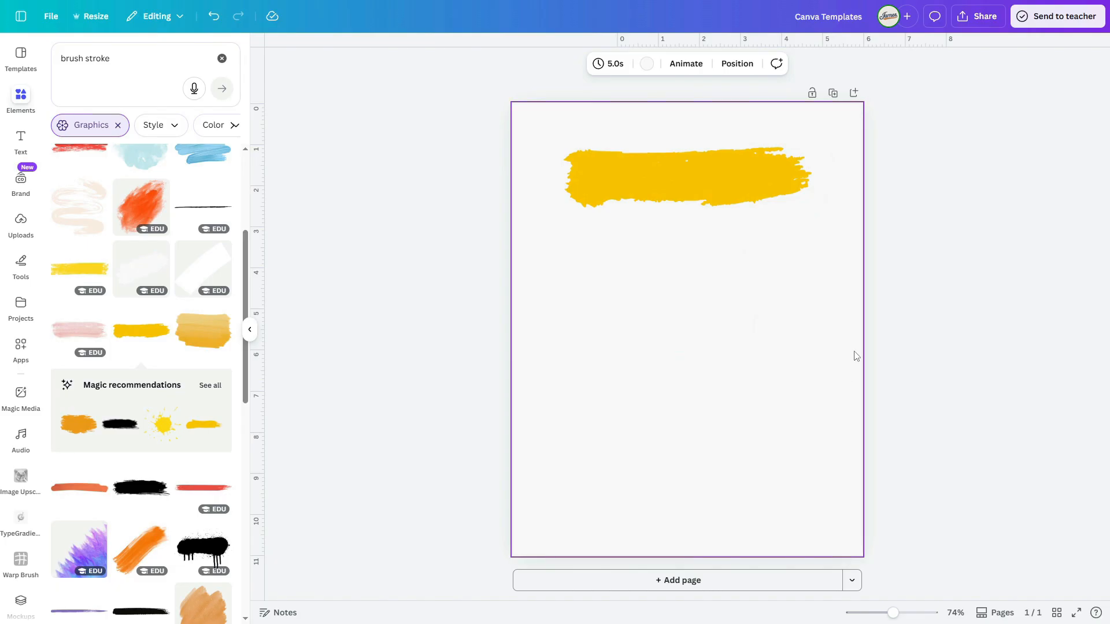
# Step: Recolor the yellow brush stroke to a custom light pink
pyautogui.click(655, 176)
pyautogui.click(598, 64)
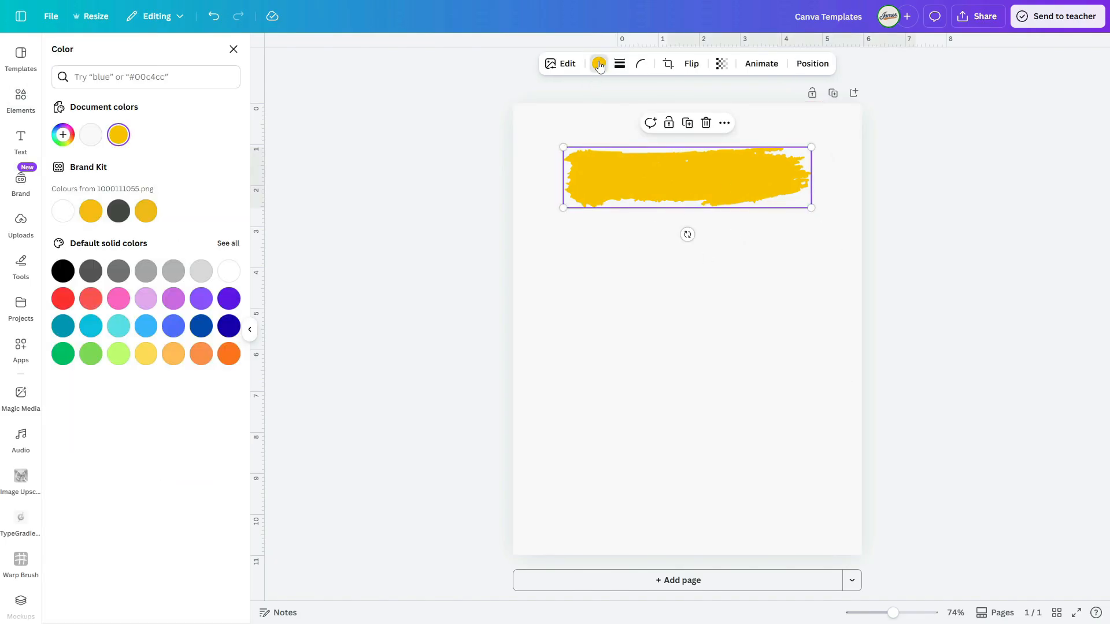
pyautogui.click(91, 298)
pyautogui.click(63, 135)
pyautogui.moveTo(116, 165); pyautogui.dragTo(93, 162)
pyautogui.click(695, 357)
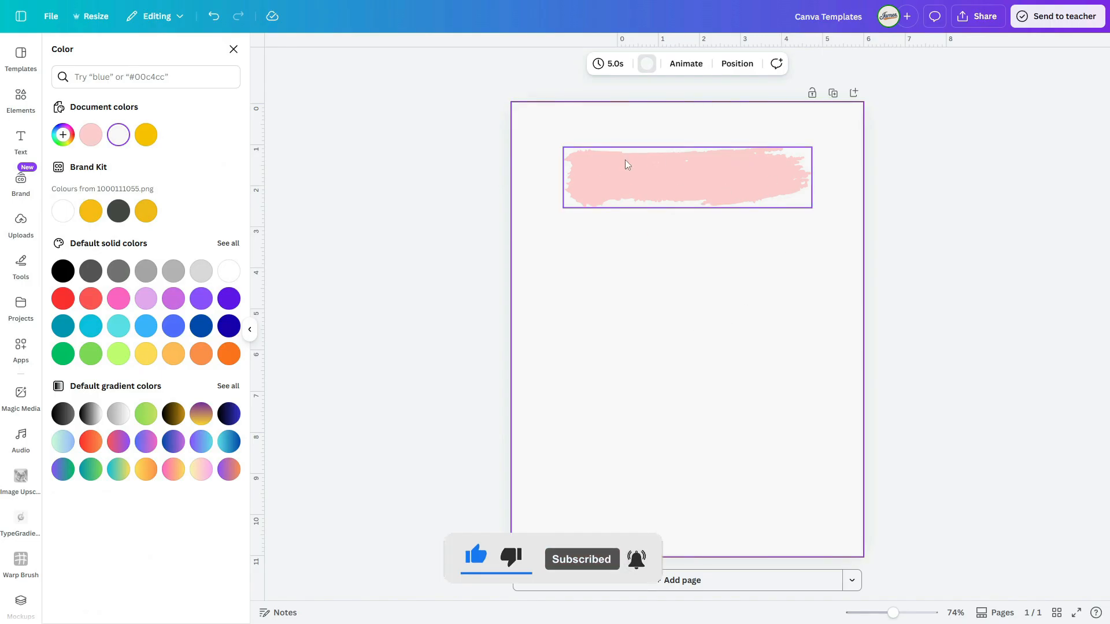
# Step: Add a heading reading "thank you"
pyautogui.click(21, 141)
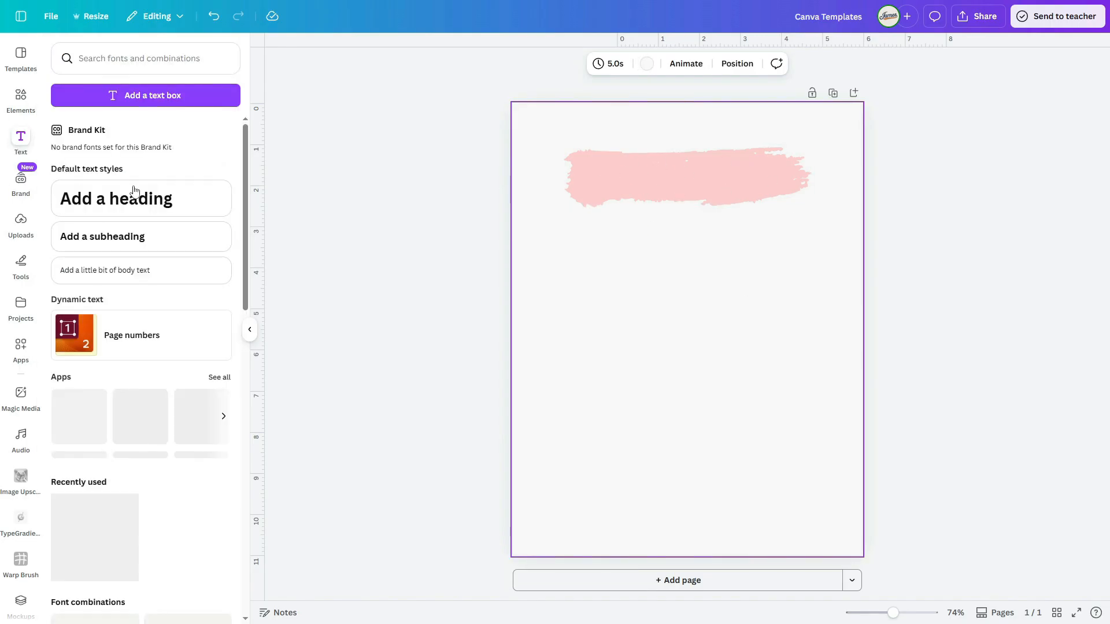
pyautogui.click(130, 195)
pyautogui.write('thank you')
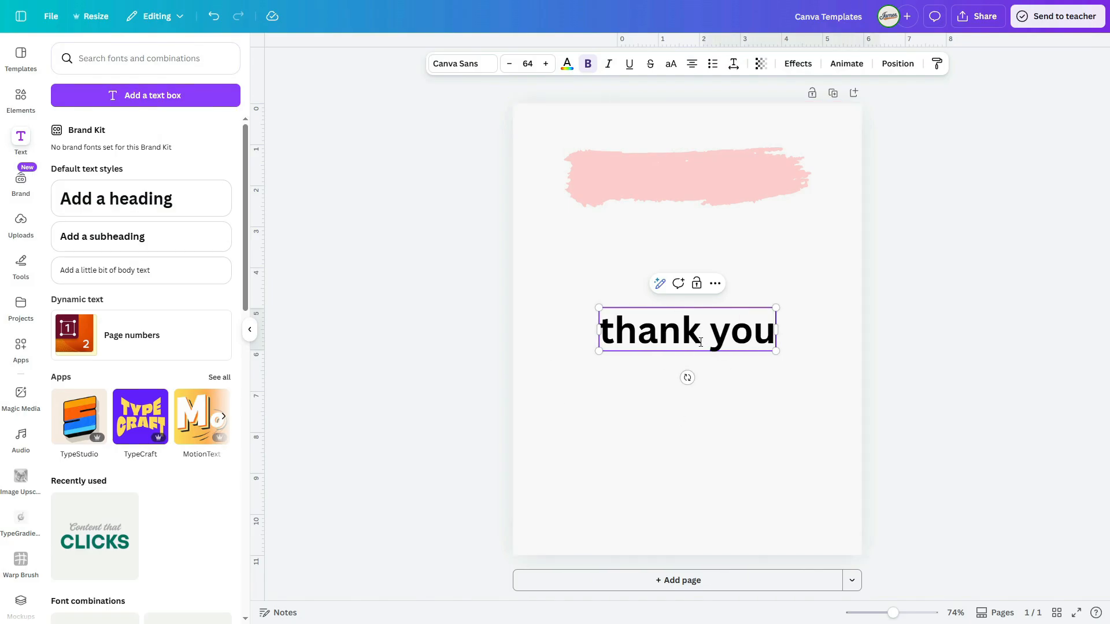
# Step: Change the "thank you" heading's font to Brittany
pyautogui.click(455, 64)
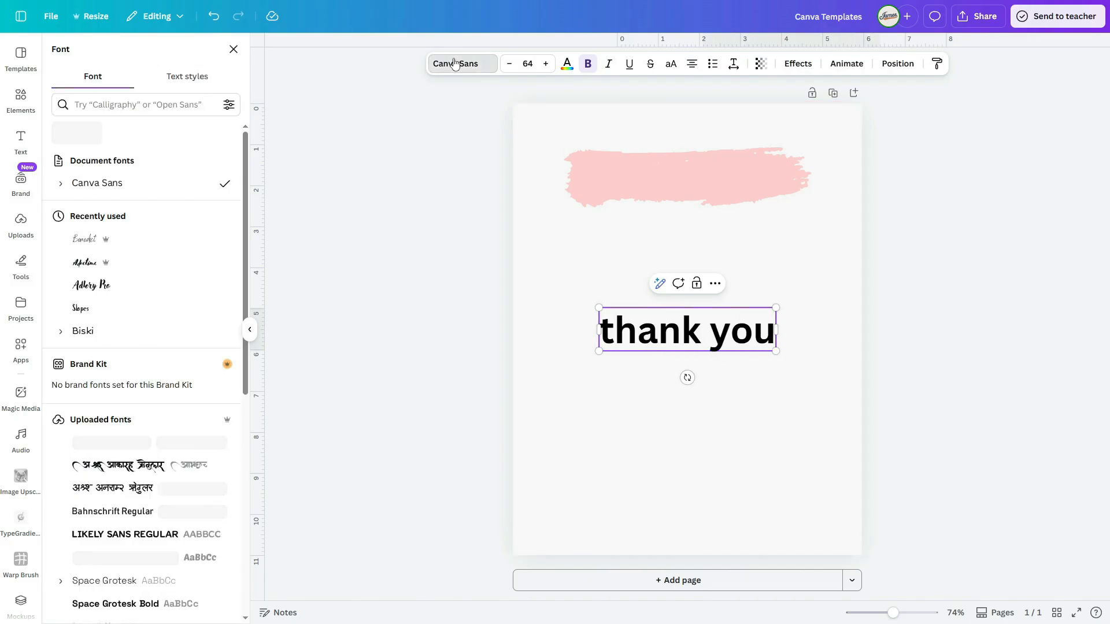
pyautogui.click(143, 105)
pyautogui.write('brittany')
pyautogui.click(97, 163)
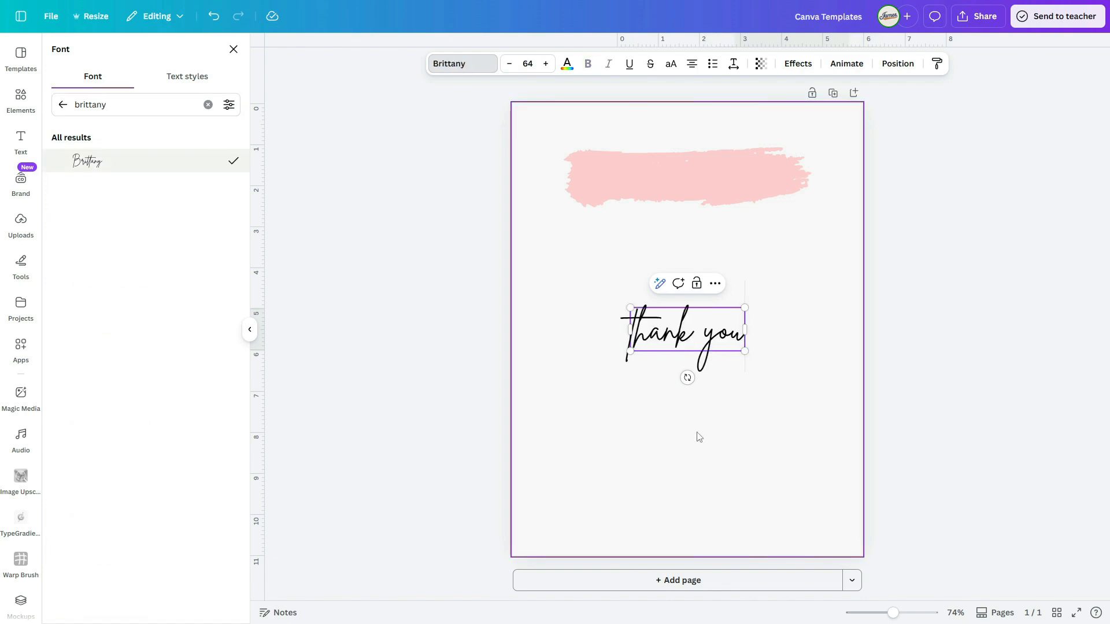
pyautogui.click(663, 441)
pyautogui.click(660, 366)
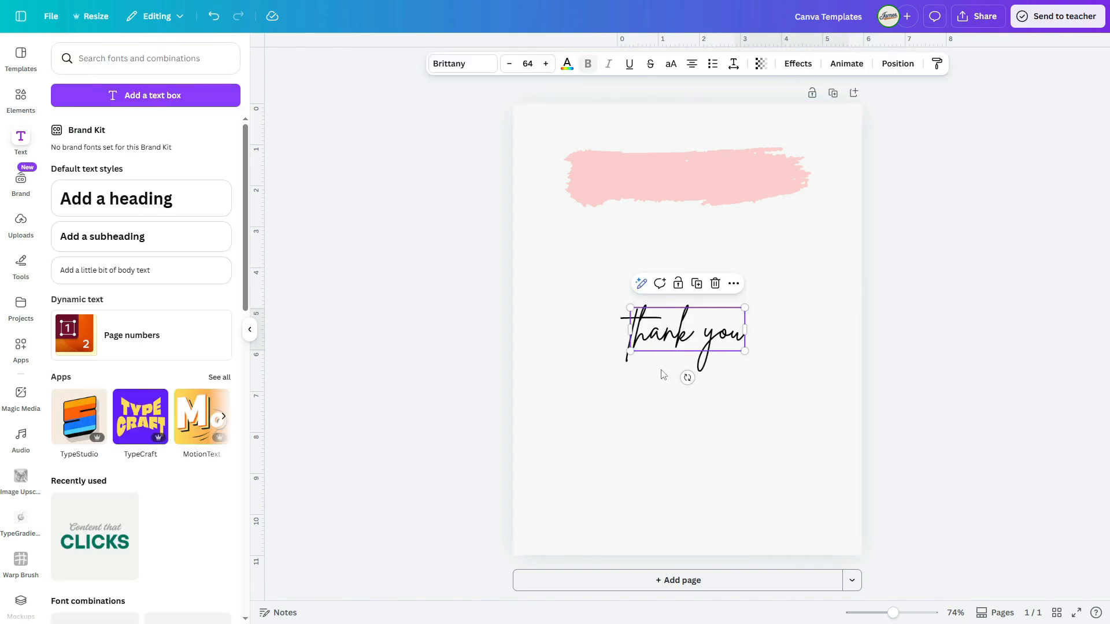
# Step: Place the "thank you" heading over the pink brush stroke and enlarge it to font size 105
pyautogui.click(652, 254)
pyautogui.moveTo(683, 340)
pyautogui.mouseDown()
pyautogui.moveTo(669, 188)
pyautogui.moveTo(786, 228)
pyautogui.moveTo(818, 223)
pyautogui.moveTo(783, 214)
pyautogui.mouseUp()
pyautogui.moveTo(682, 194); pyautogui.dragTo(686, 192)
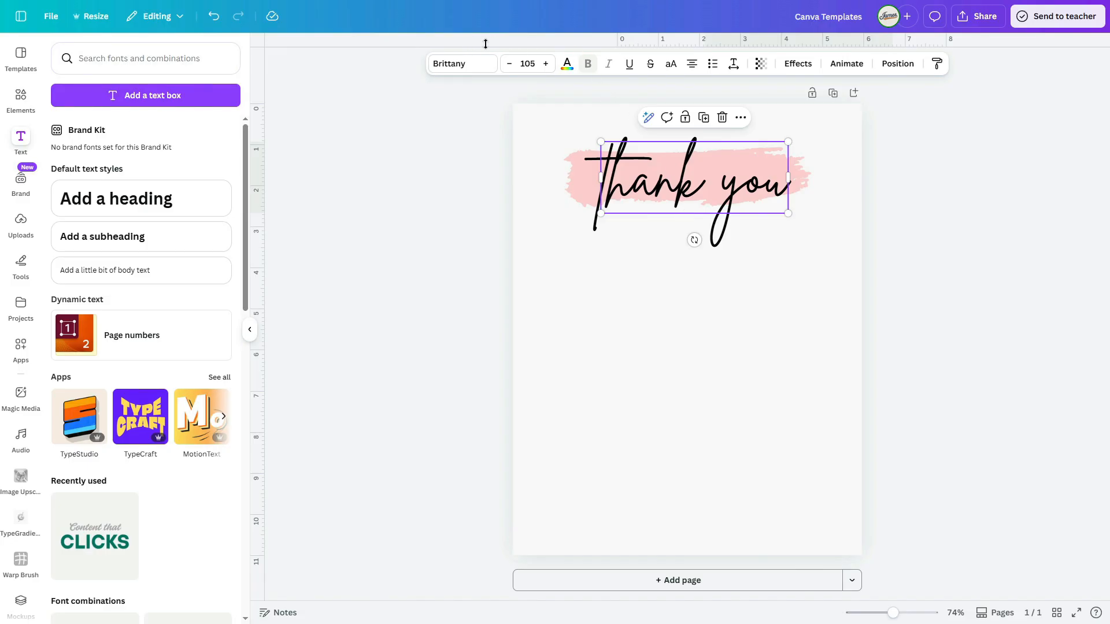
# Step: Apply a black Outline effect with thickness 3 to the "thank you" heading
pyautogui.click(796, 64)
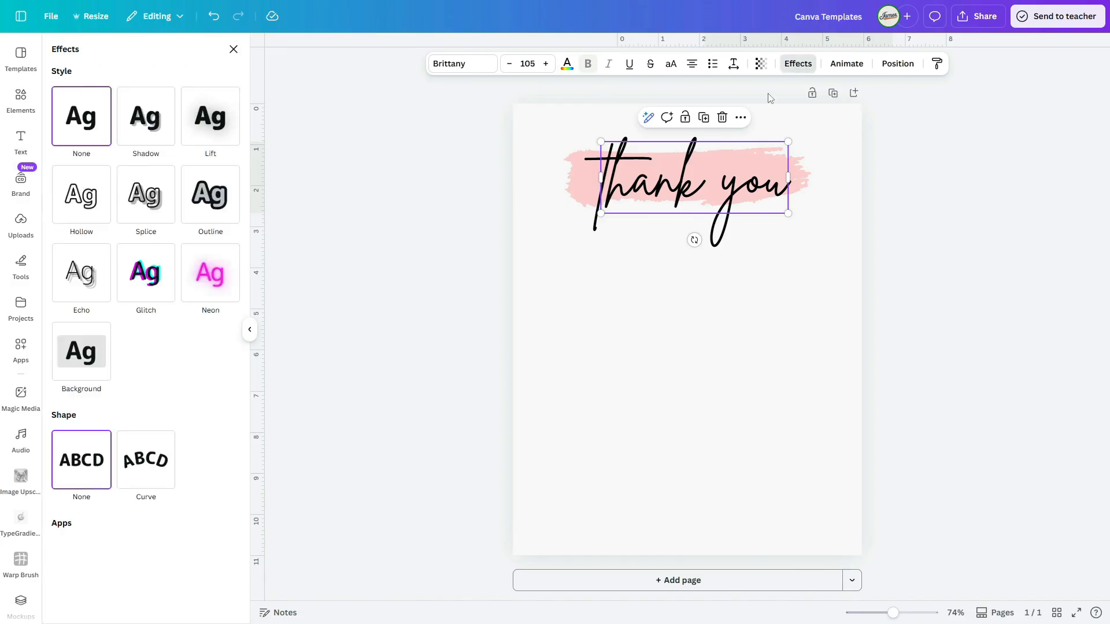
pyautogui.click(199, 213)
pyautogui.click(218, 299)
pyautogui.click(92, 347)
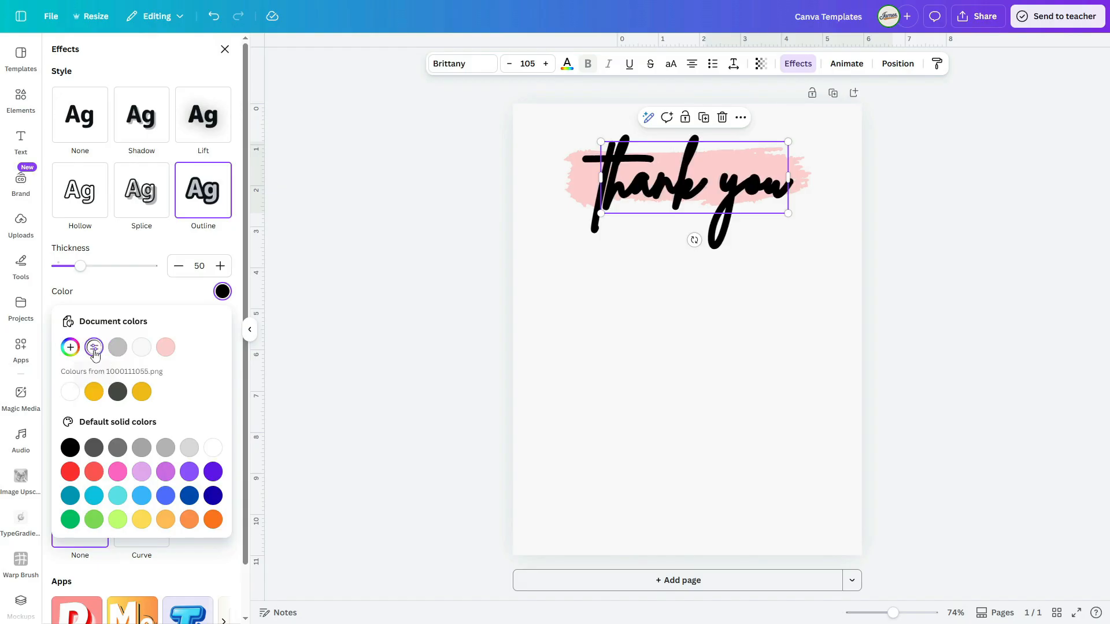
pyautogui.click(62, 266)
pyautogui.moveTo(63, 266); pyautogui.dragTo(58, 266)
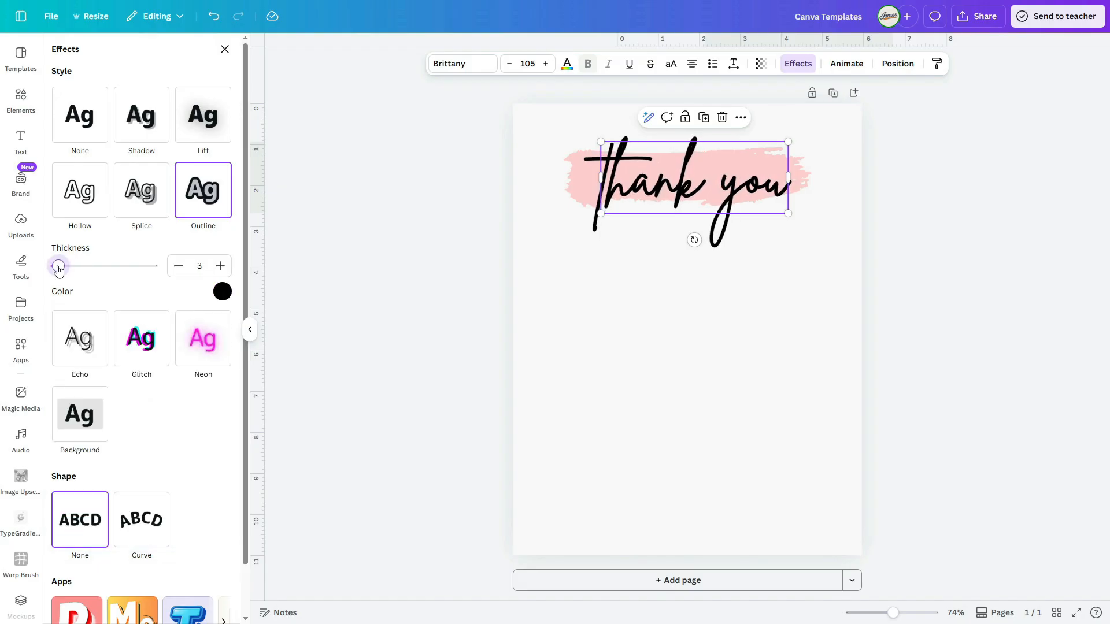
pyautogui.click(791, 321)
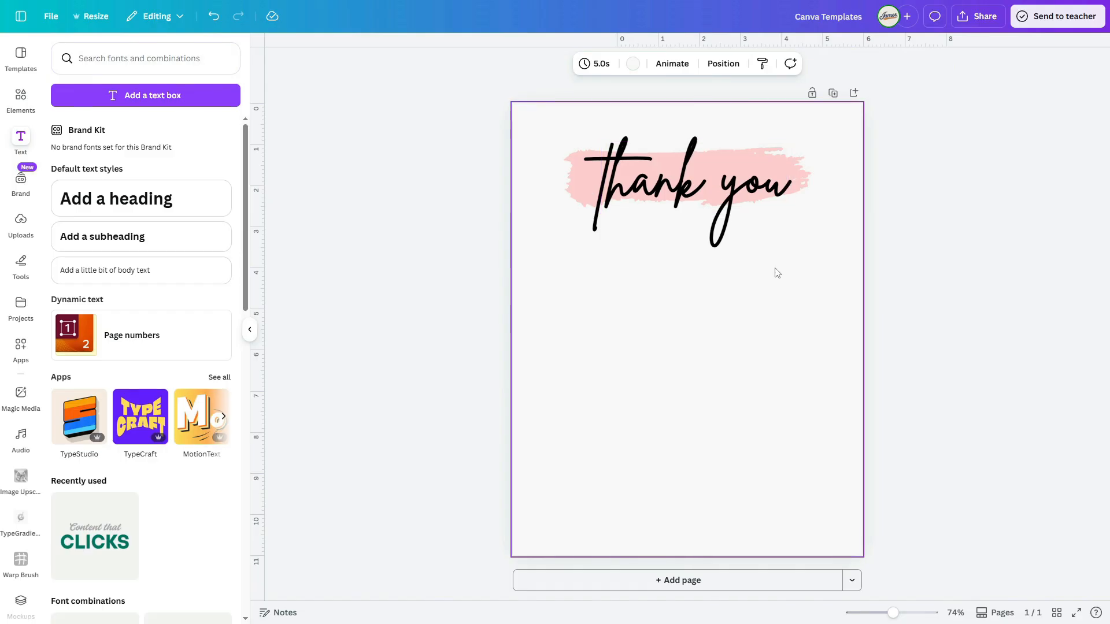
# Step: Add a subheading reading "For Your Purchase"
pyautogui.click(127, 254)
pyautogui.write('For Your Purchase')
pyautogui.click(717, 432)
pyautogui.click(645, 341)
# Step: Set the "For Your Purchase" subheading's font to Montserrat and place it just beneath the "thank you" heading
pyautogui.click(461, 64)
pyautogui.doubleClick(101, 105)
pyautogui.write('mont')
pyautogui.click(97, 183)
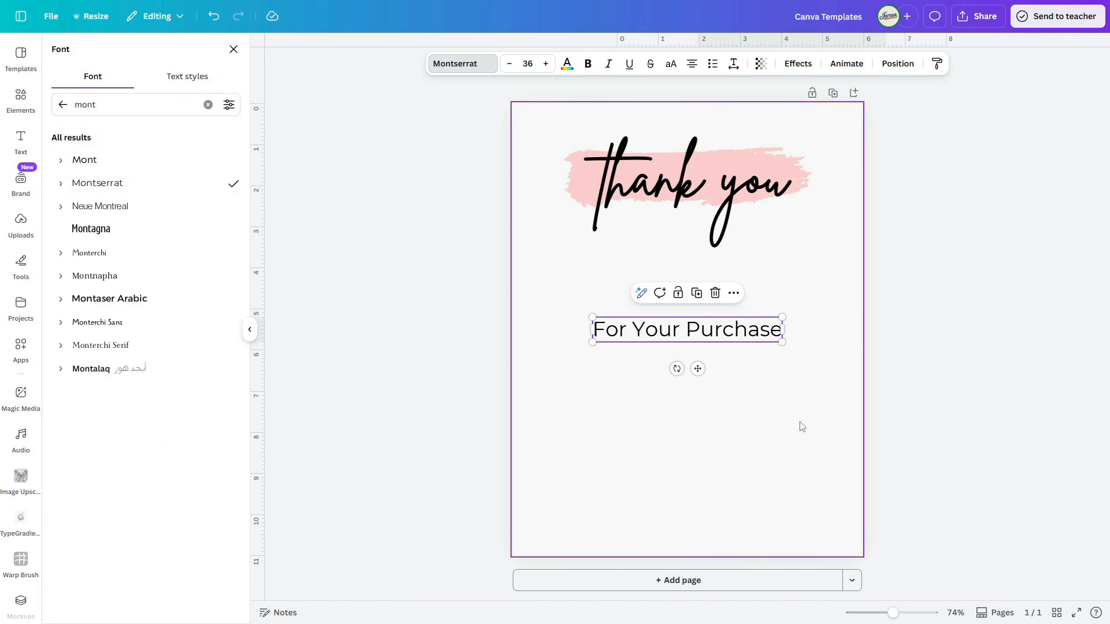
pyautogui.click(723, 433)
pyautogui.moveTo(677, 341); pyautogui.dragTo(695, 248)
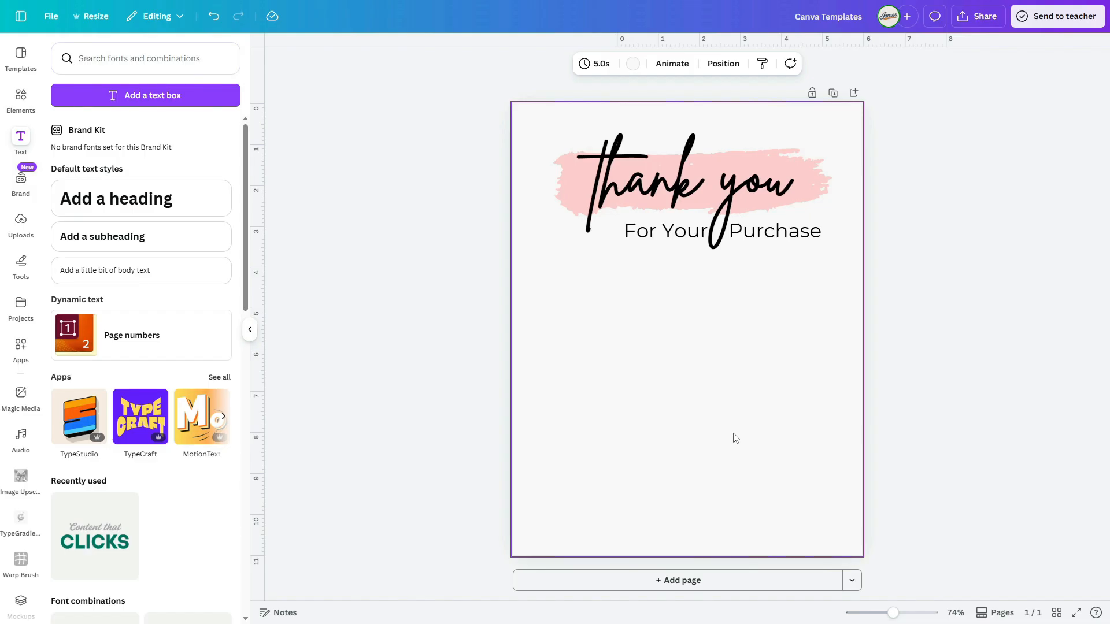
# Step: Search the frames for "computer" and place a black desktop monitor frame below the "For Your Purchase" text
pyautogui.click(21, 97)
pyautogui.click(142, 521)
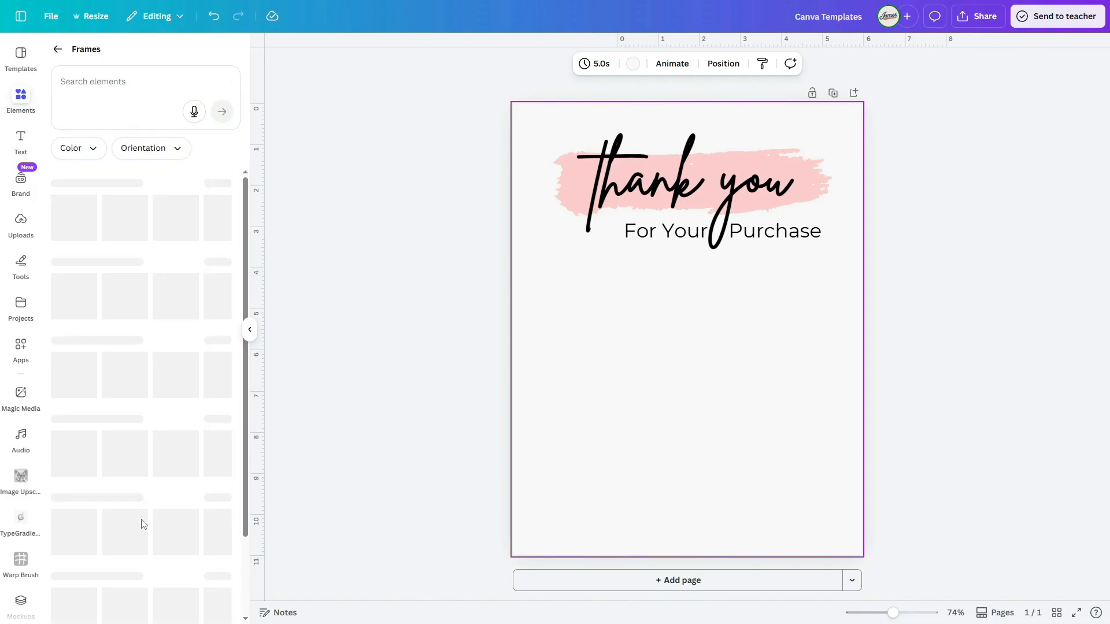
pyautogui.click(110, 90)
pyautogui.write('computer')
pyautogui.press('Return')
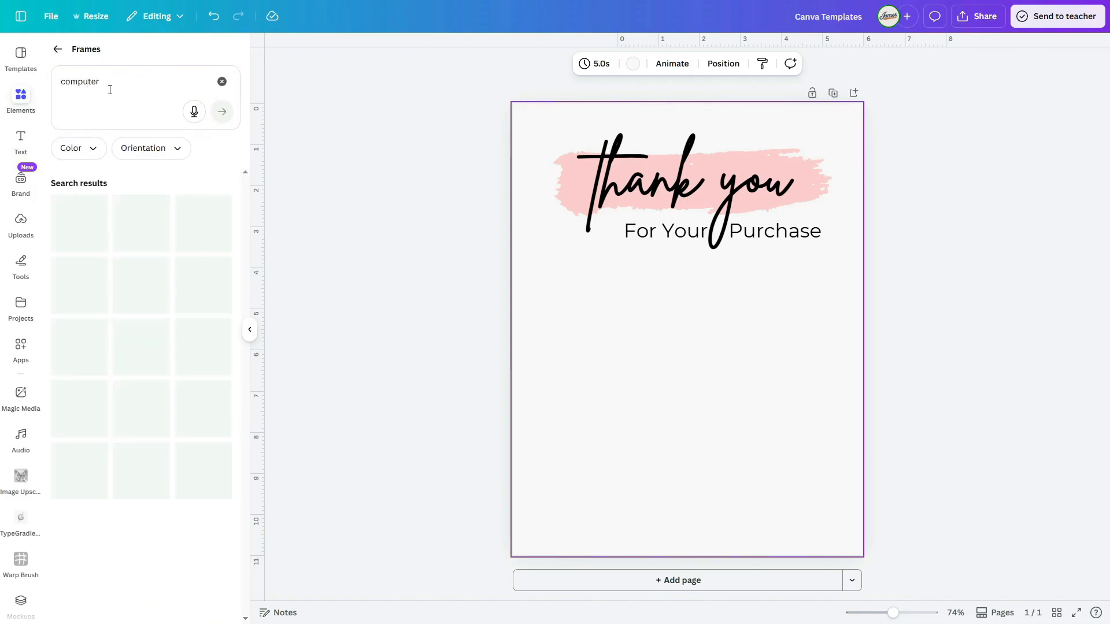
pyautogui.click(141, 346)
pyautogui.moveTo(671, 370); pyautogui.dragTo(681, 375)
pyautogui.click(778, 453)
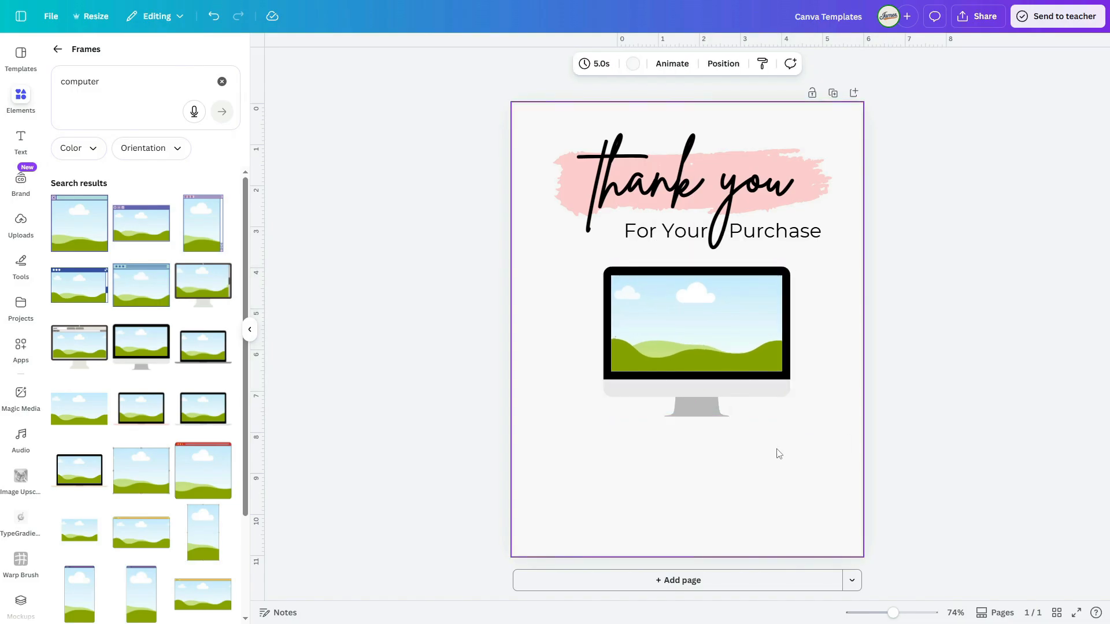
# Step: Add a black laptop frame, scale it down and position it overlapping the desktop monitor's lower-left corner
pyautogui.click(207, 365)
pyautogui.moveTo(748, 389); pyautogui.dragTo(643, 354)
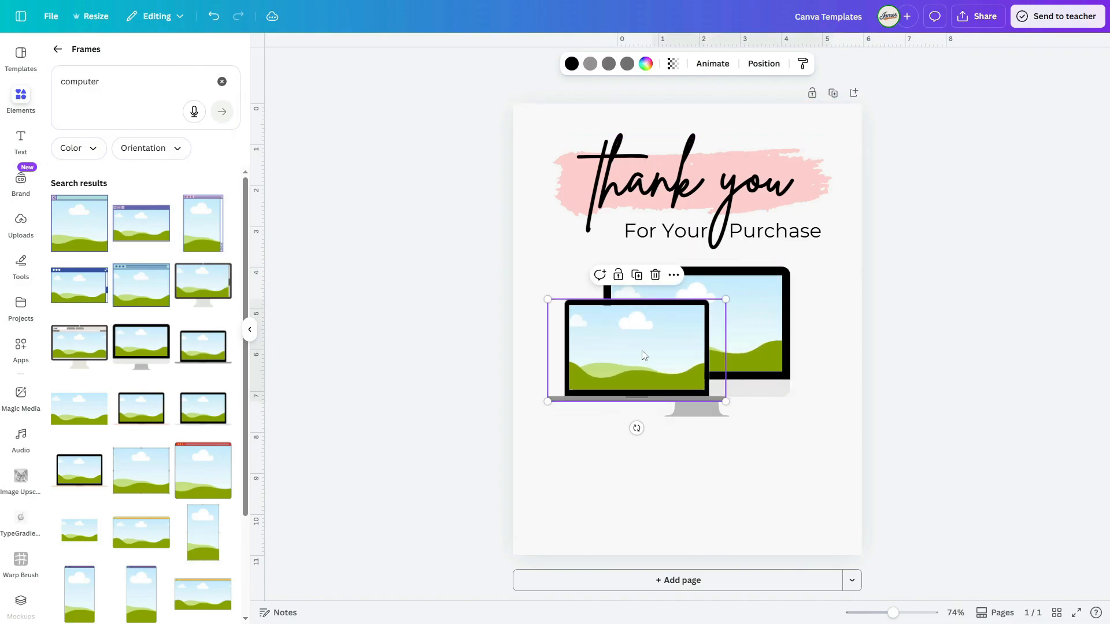
pyautogui.moveTo(718, 303); pyautogui.dragTo(706, 307)
pyautogui.moveTo(657, 355); pyautogui.dragTo(652, 356)
pyautogui.click(687, 476)
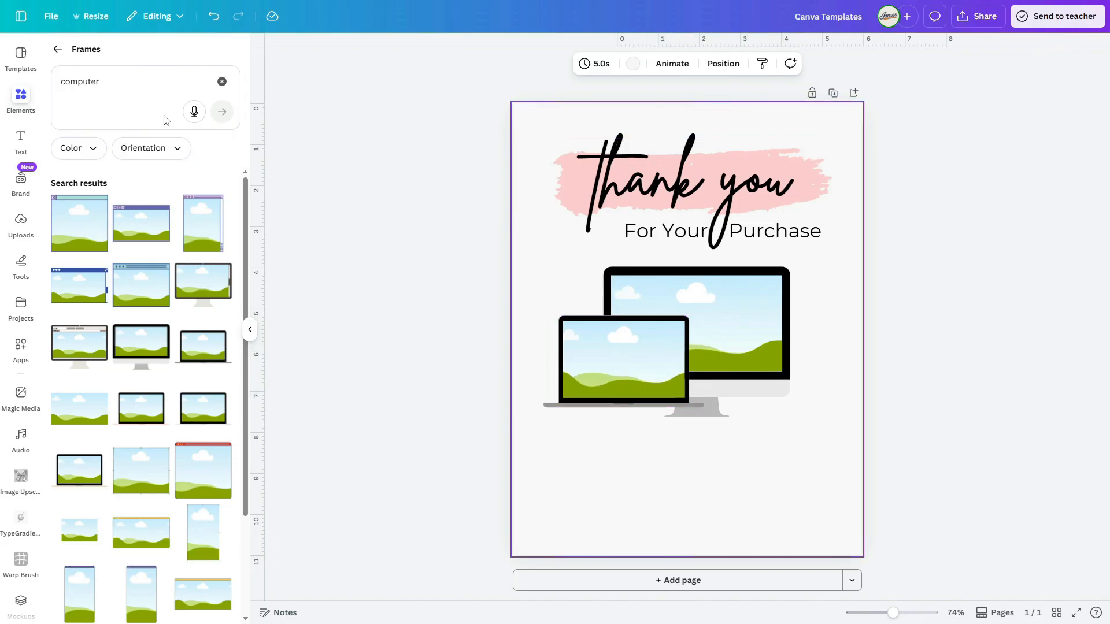
# Step: Search the frames for "i pad"
pyautogui.click(115, 85)
pyautogui.write('i pad')
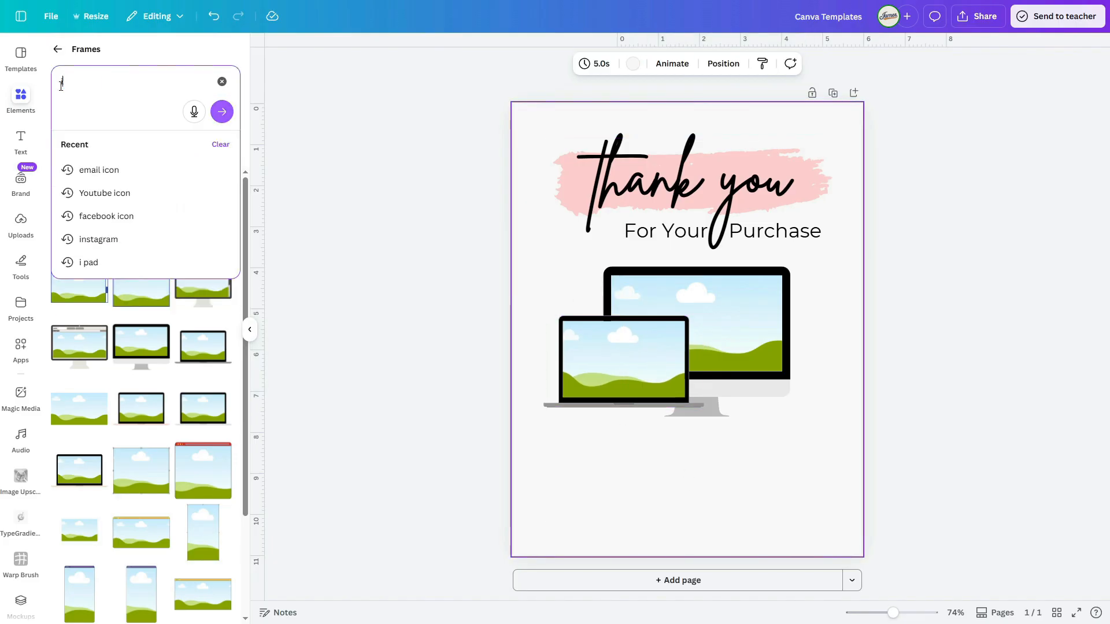
pyautogui.press('Return')
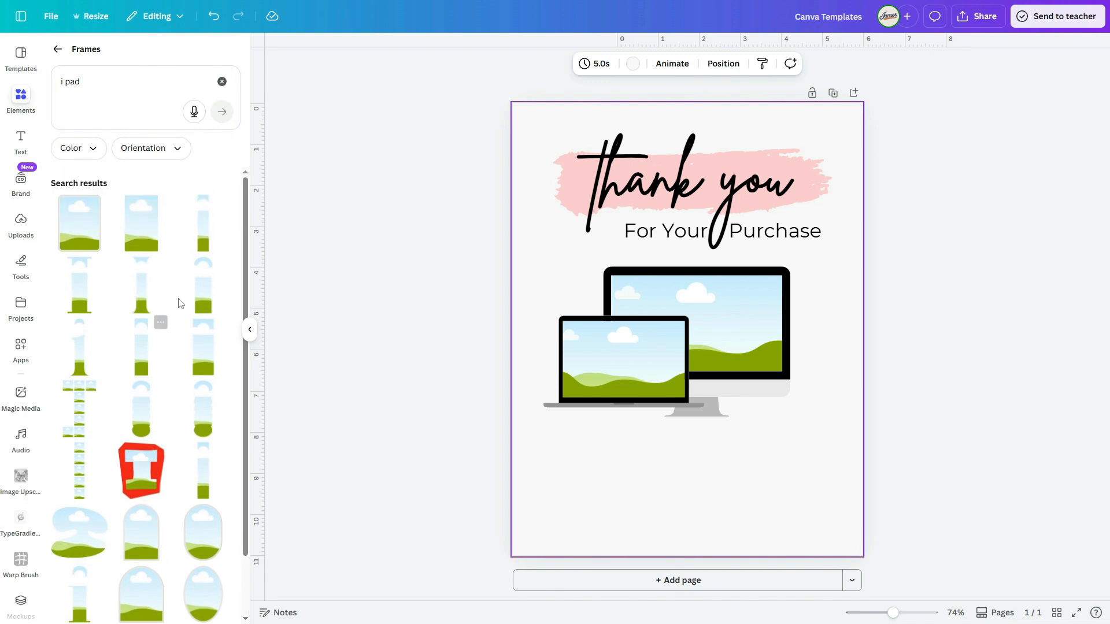
pyautogui.click(58, 50)
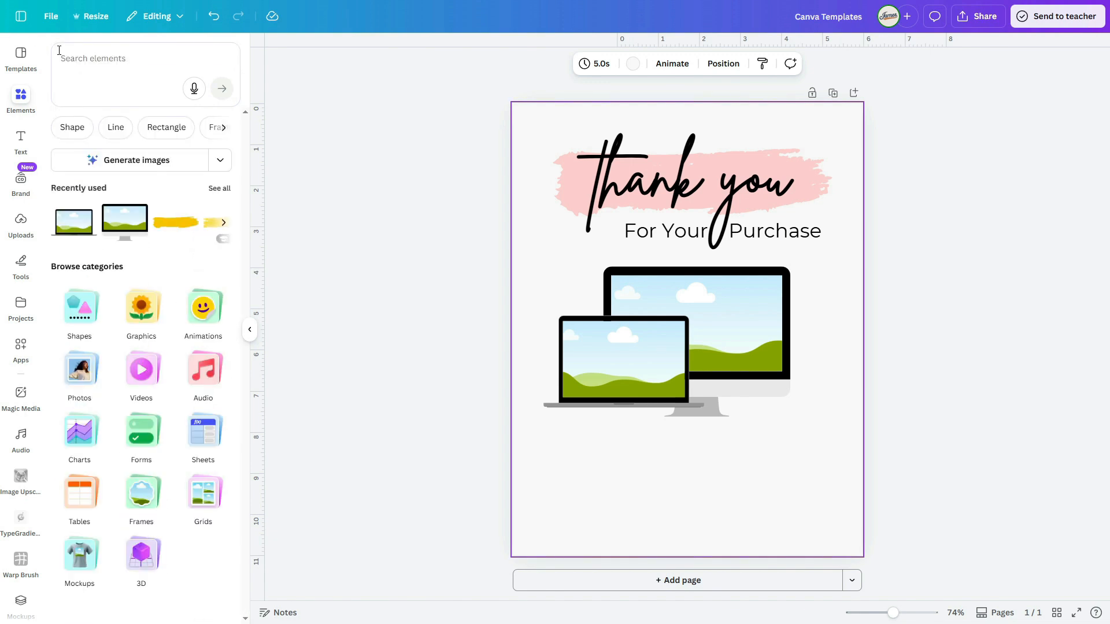
# Step: Add the Beige Black Modern Free Guide Mockup Instagram Post template as a new page
pyautogui.click(21, 55)
pyautogui.scroll(-1, 88, 273)
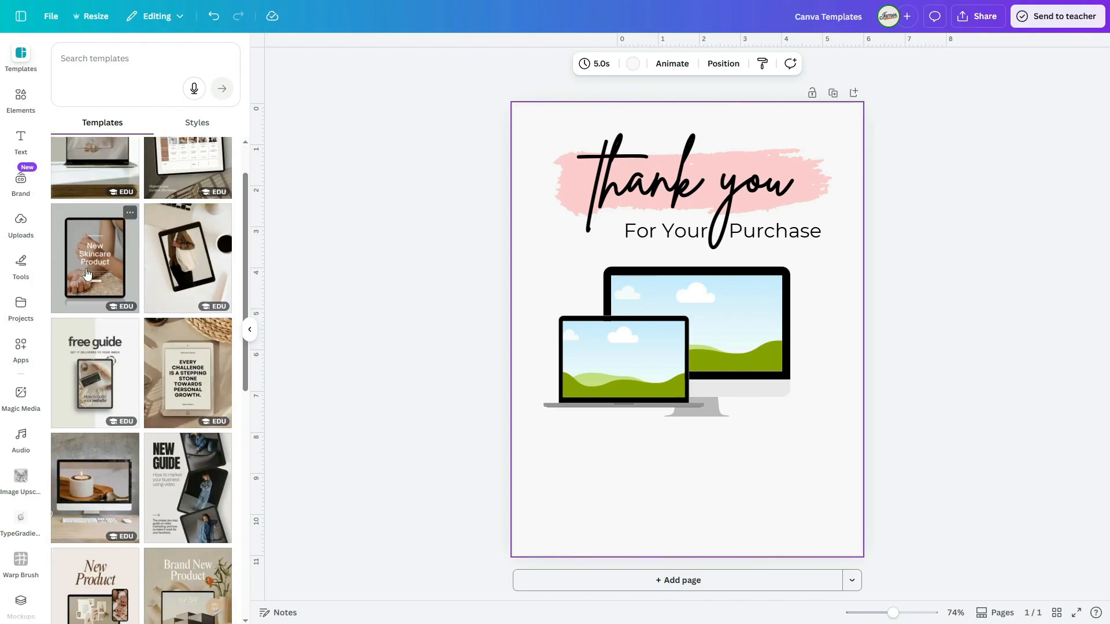
pyautogui.scroll(-2, 110, 280)
pyautogui.click(103, 278)
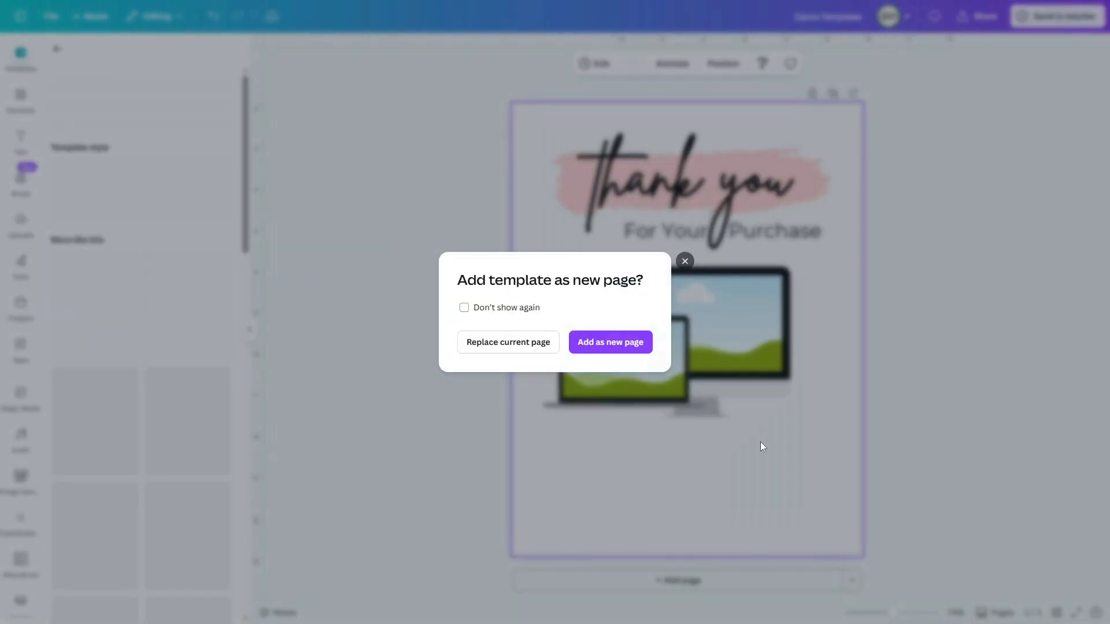
pyautogui.click(607, 346)
# Step: Copy the tablet mockup frame from page 2 onto the thank-you page and delete page 2
pyautogui.scroll(-8, 916, 436)
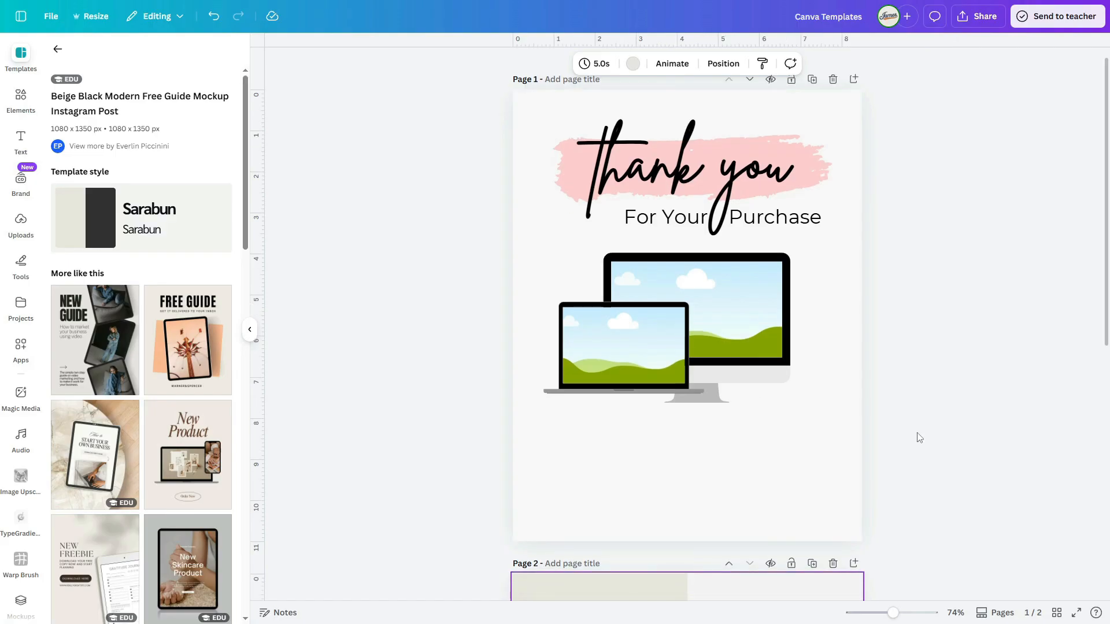
pyautogui.click(739, 368)
pyautogui.moveTo(739, 368); pyautogui.dragTo(739, 367)
pyautogui.hotkey('ctrl', 'c')
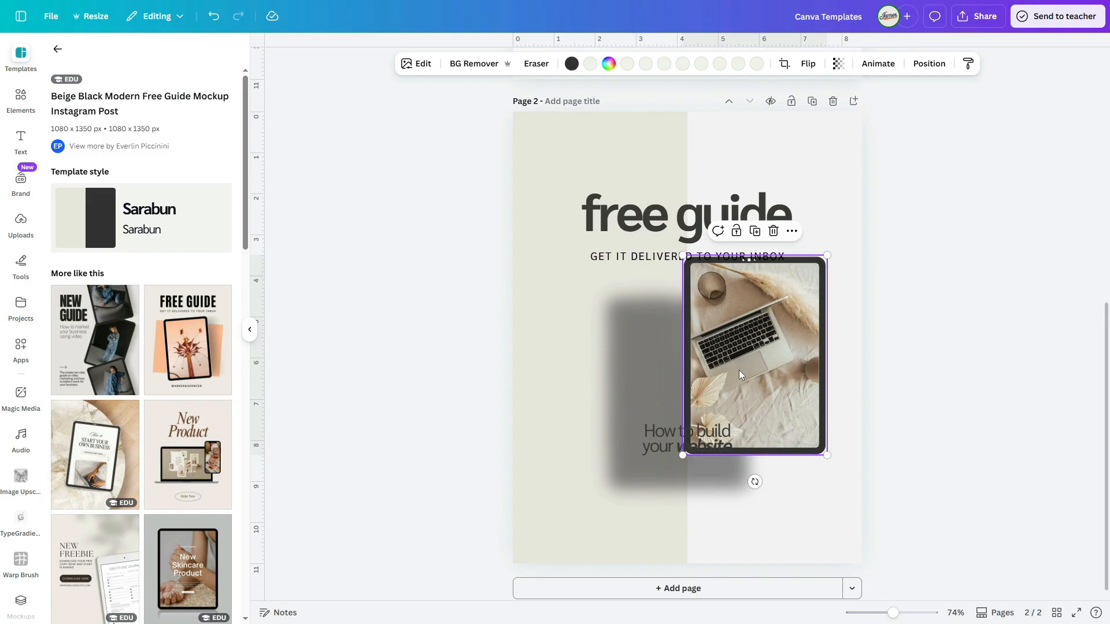
pyautogui.click(833, 102)
pyautogui.hotkey('ctrl', 'v')
# Step: Detach the laptop photo from the tablet frame on the thank-you page and delete the photo
pyautogui.rightClick(747, 347)
pyautogui.click(794, 554)
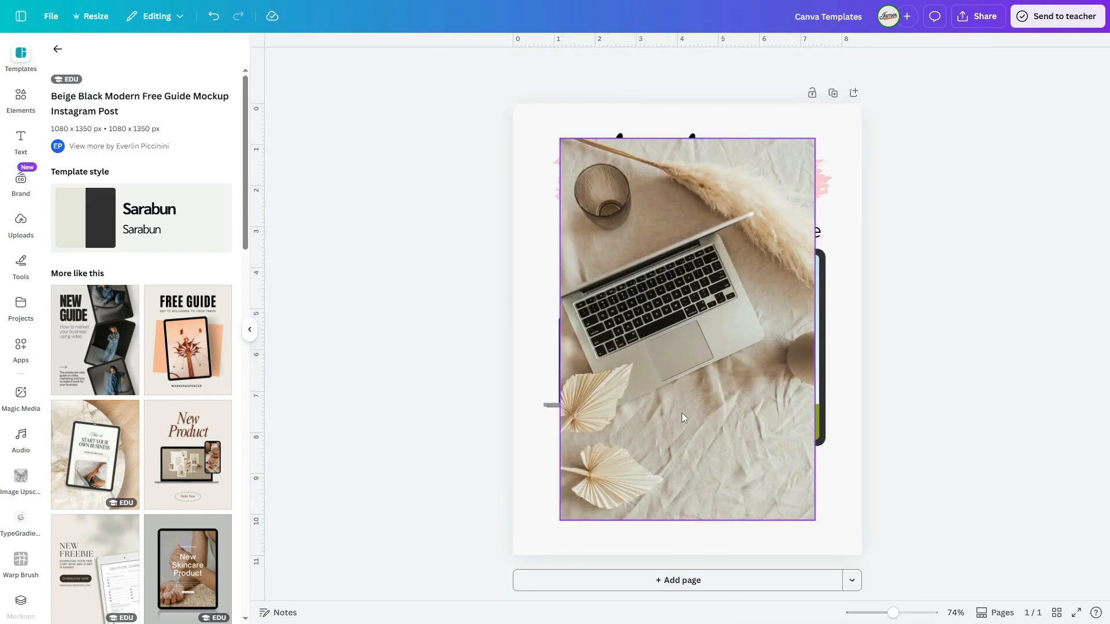
pyautogui.press('Delete')
# Step: Scale down the tablet frame and place it in front of the desktop monitor, just right of the laptop
pyautogui.click(794, 352)
pyautogui.moveTo(827, 247); pyautogui.dragTo(749, 355)
pyautogui.moveTo(720, 403); pyautogui.dragTo(734, 364)
pyautogui.moveTo(763, 316); pyautogui.dragTo(749, 333)
pyautogui.click(812, 363)
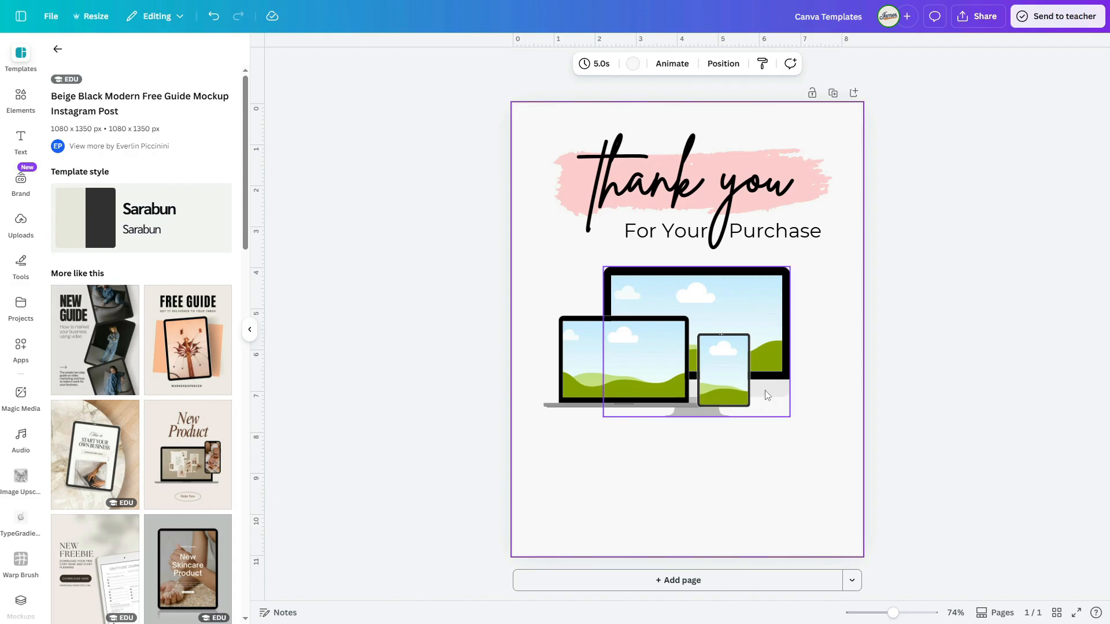
# Step: Search the frames for "smart phone" and add a phone frame, scaled down and placed to the right of the tablet
pyautogui.click(21, 100)
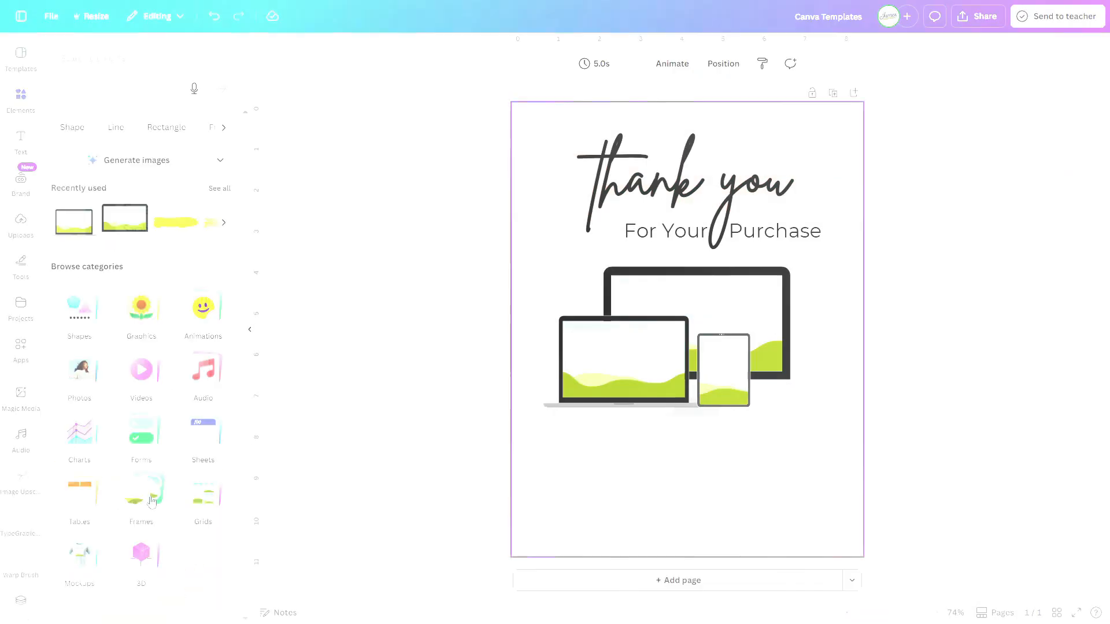
pyautogui.click(141, 491)
pyautogui.click(107, 82)
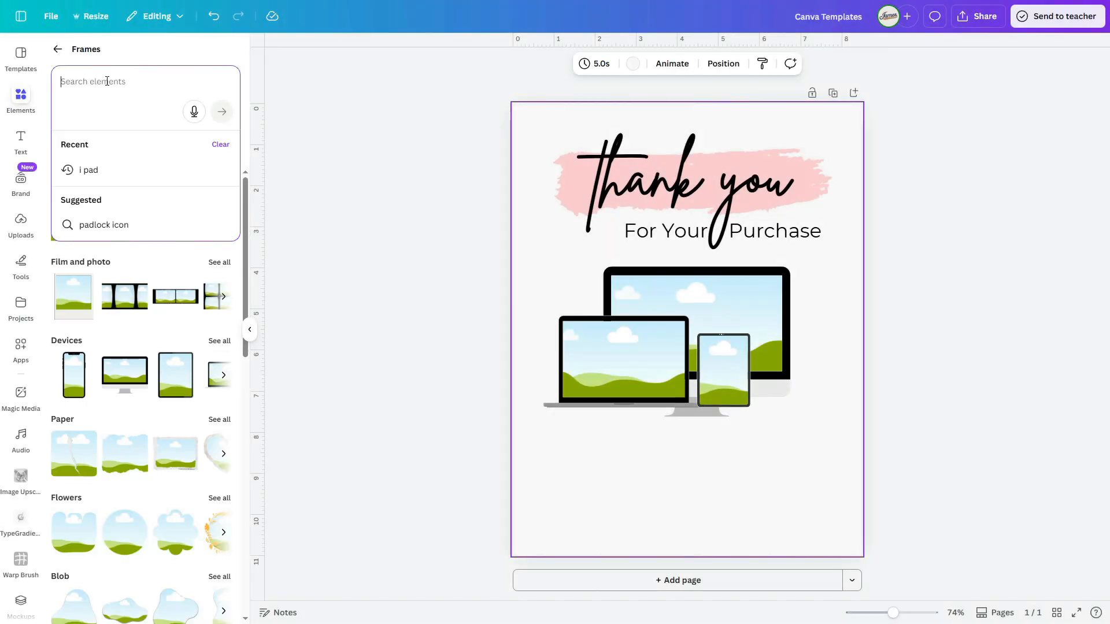
pyautogui.write('smart phone')
pyautogui.press('Return')
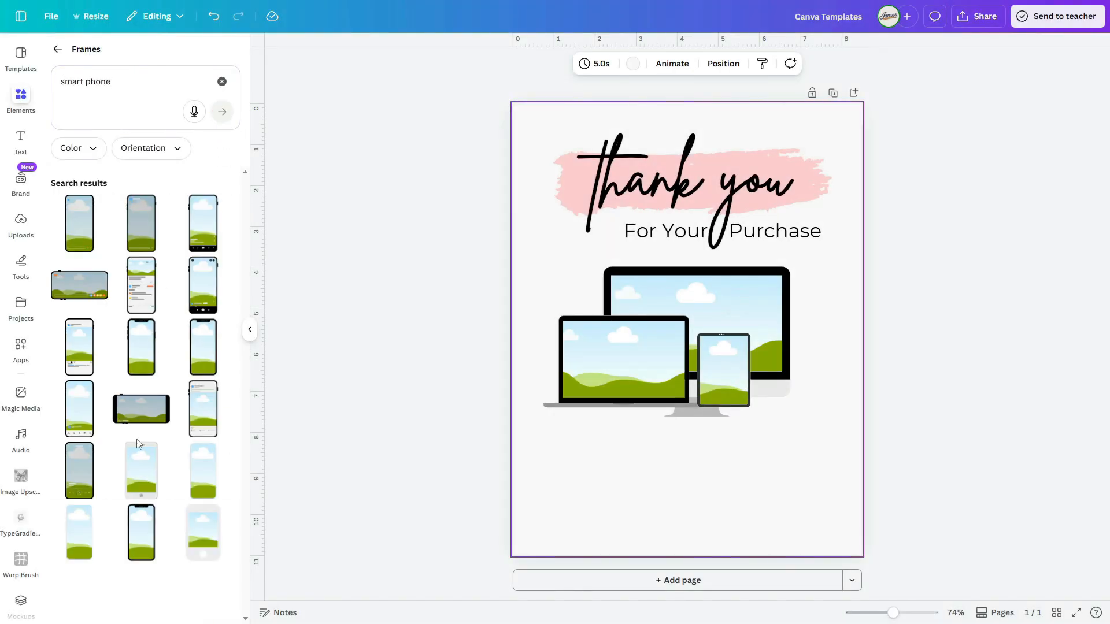
pyautogui.moveTo(743, 215); pyautogui.dragTo(658, 388)
pyautogui.moveTo(645, 429); pyautogui.dragTo(779, 394)
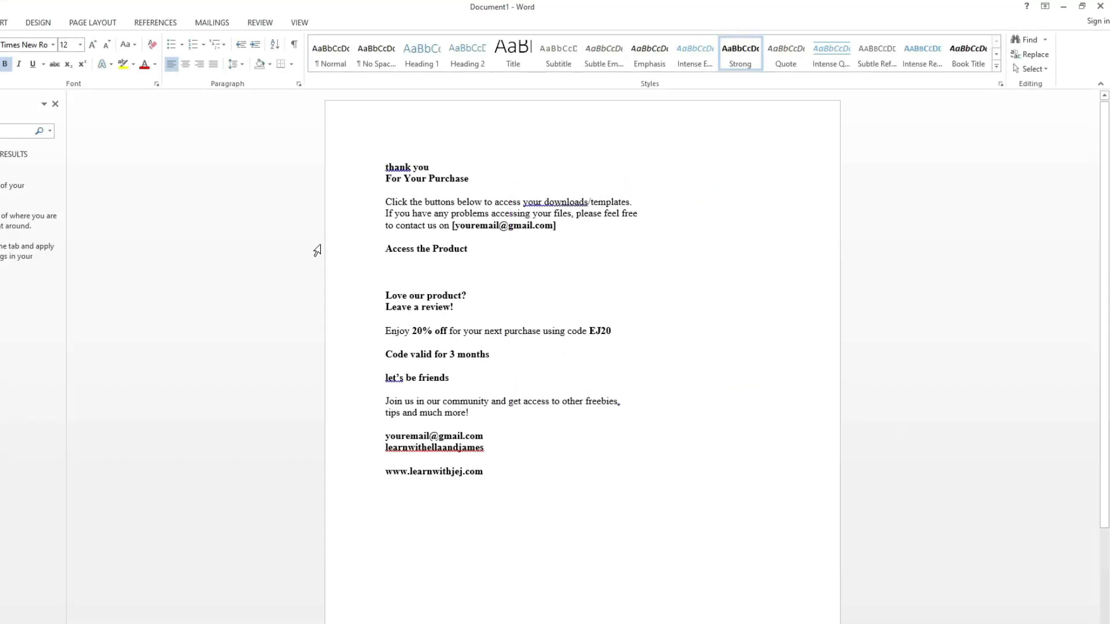
# Step: Copy the paragraph starting "Click the buttons below to access your downloads/templates" from the Word document onto the Canva thank-you page
pyautogui.moveTo(557, 227); pyautogui.dragTo(385, 202)
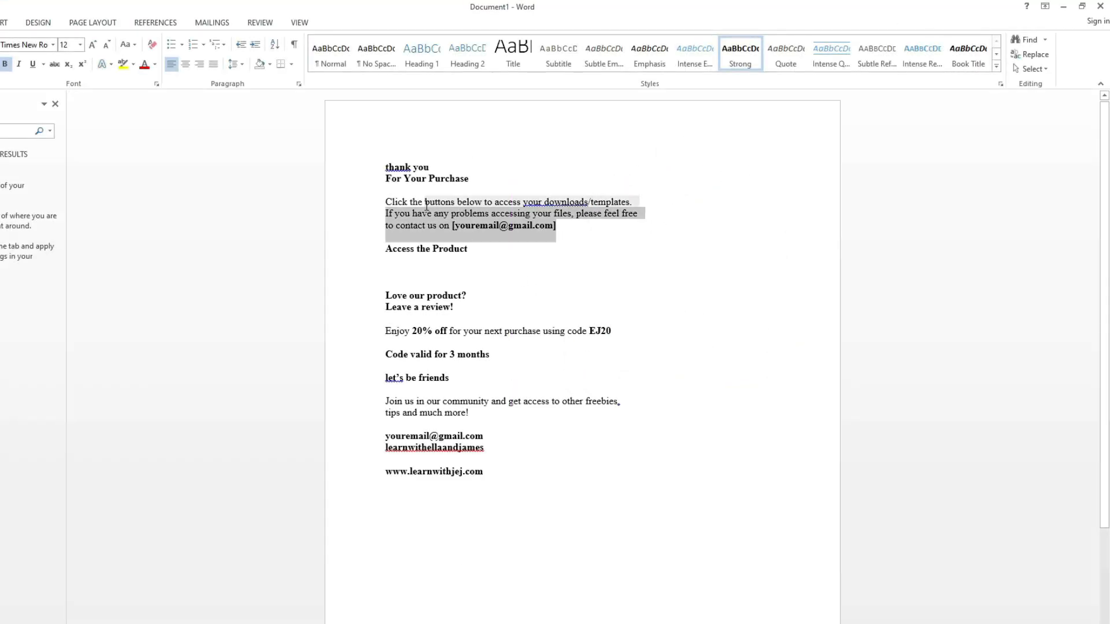
pyautogui.rightClick(396, 200)
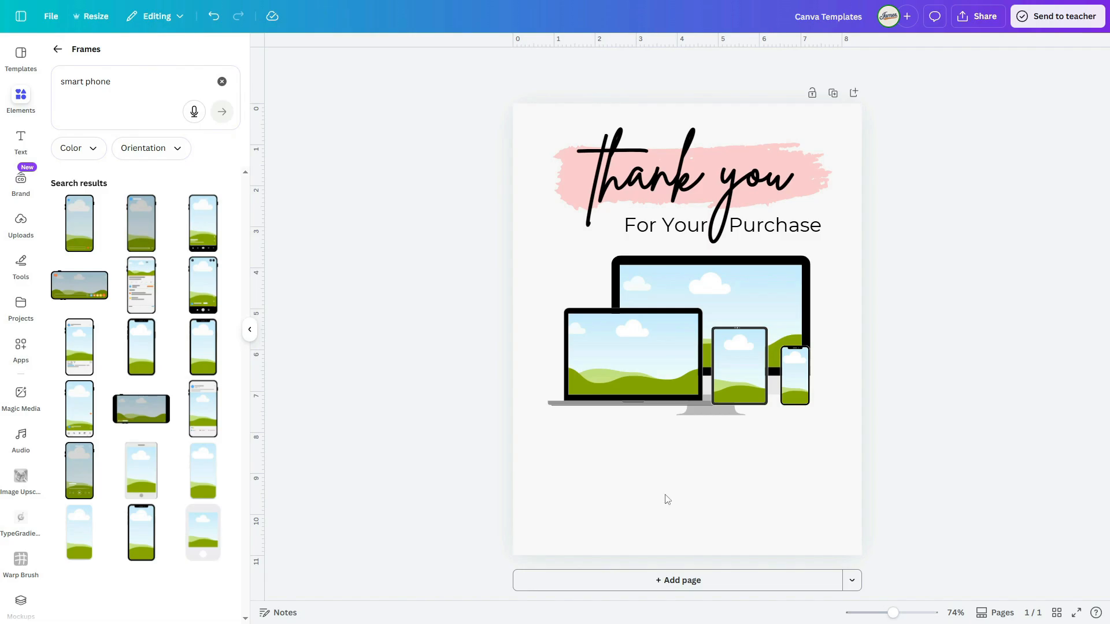
pyautogui.hotkey('ctrl', 'v')
# Step: Place the pasted paragraph below the device mockups, enlarge it to size 20.7 and set its font to Montserrat
pyautogui.moveTo(683, 338); pyautogui.dragTo(643, 461)
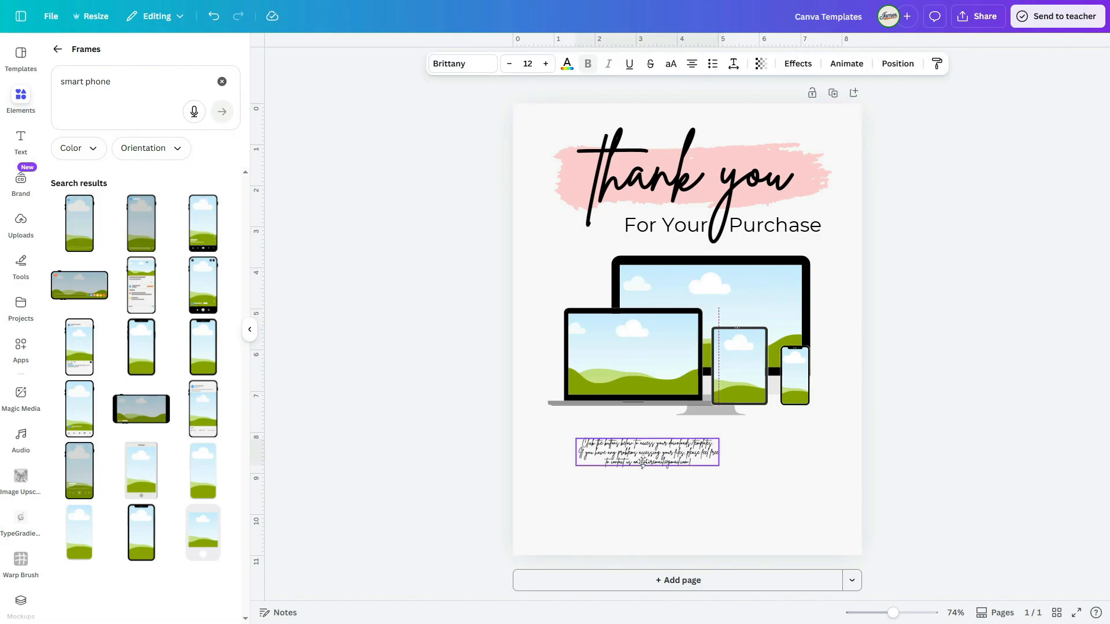
pyautogui.moveTo(719, 466); pyautogui.dragTo(815, 484)
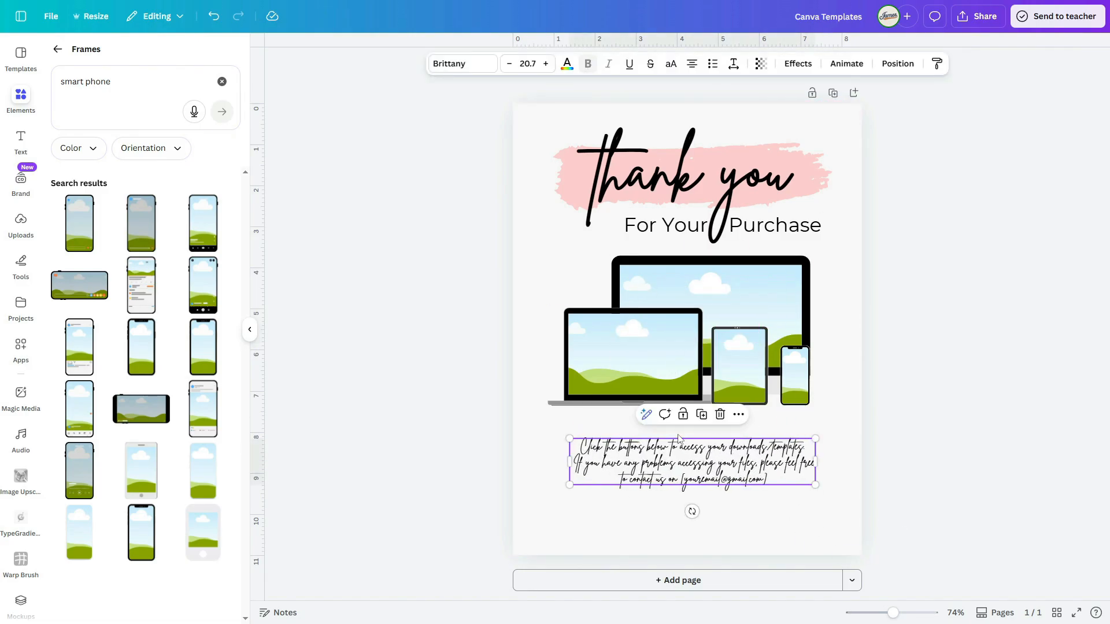
pyautogui.click(458, 63)
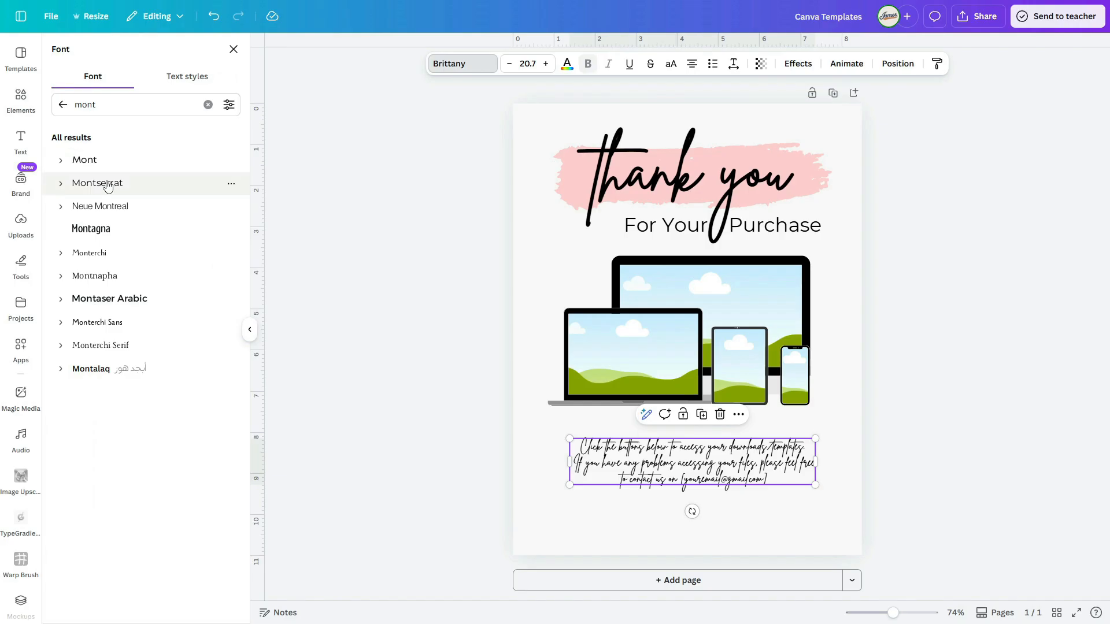
pyautogui.click(98, 184)
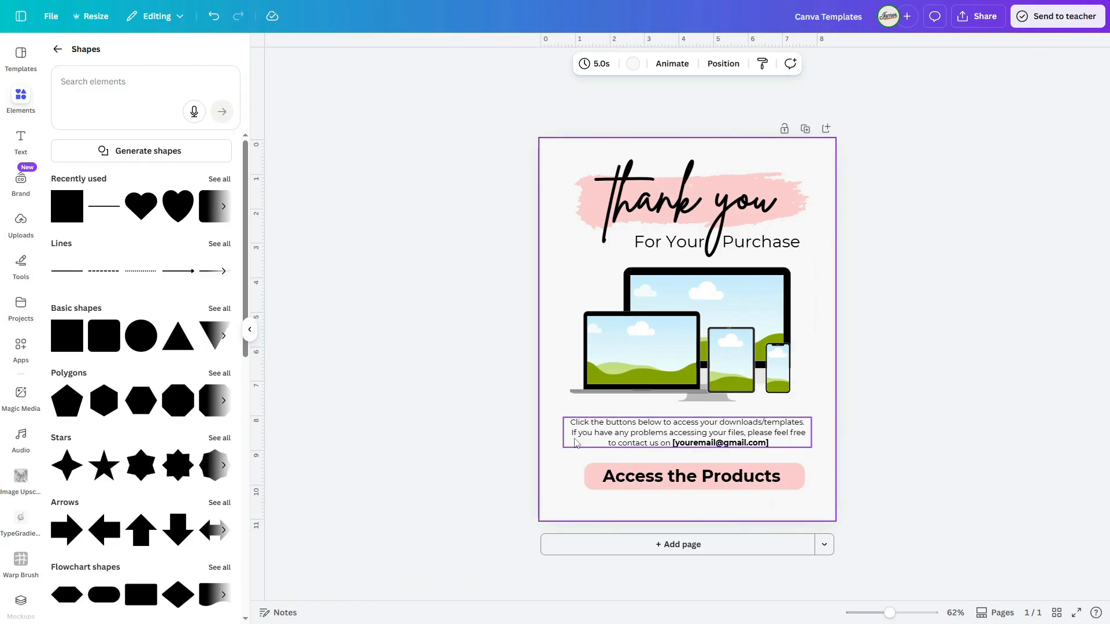
# Step: Search the elements for "arrow" and add the curved hand-drawn arrow graphic, scaled down near the paragraph
pyautogui.click(57, 49)
pyautogui.click(115, 55)
pyautogui.write('arrow')
pyautogui.press('Return')
pyautogui.click(62, 286)
pyautogui.moveTo(749, 291); pyautogui.dragTo(604, 443)
# Step: Flip the arrow and position it beside the "Access the Products" button so it points at the button
pyautogui.click(665, 64)
pyautogui.click(670, 98)
pyautogui.click(670, 98)
pyautogui.click(671, 121)
pyautogui.moveTo(574, 493); pyautogui.dragTo(553, 482)
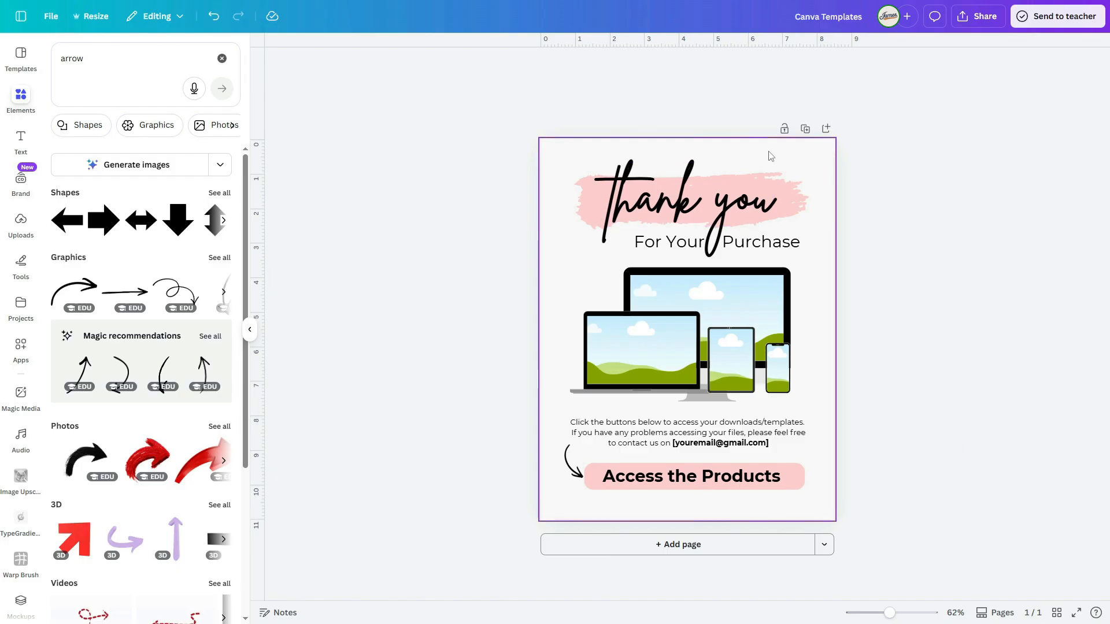
# Step: Duplicate the thank-you page and delete the laptop and desktop monitor frames from the copy
pyautogui.click(804, 129)
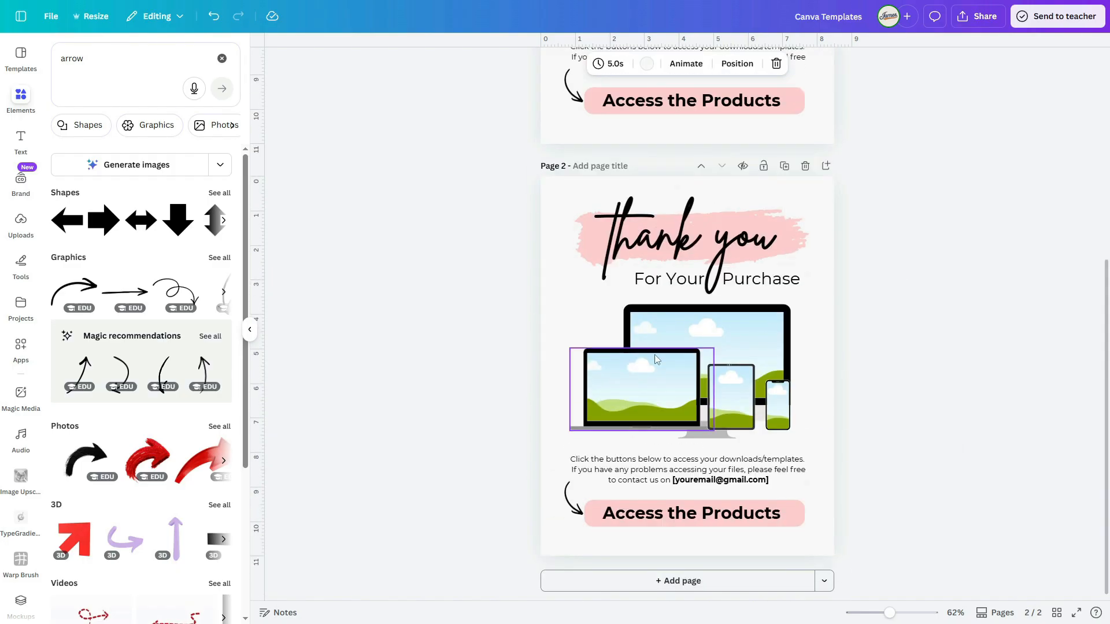
pyautogui.click(654, 370)
pyautogui.press('Delete')
pyautogui.click(687, 381)
pyautogui.press('Delete')
# Step: Enlarge the tablet frame in the middle of page 2 and arrange a phone frame on each side of it
pyautogui.moveTo(809, 389); pyautogui.dragTo(725, 400)
pyautogui.moveTo(709, 366); pyautogui.dragTo(638, 313)
pyautogui.moveTo(780, 394); pyautogui.dragTo(616, 411)
pyautogui.click(889, 428)
pyautogui.click(680, 388)
pyautogui.moveTo(679, 388); pyautogui.dragTo(680, 388)
pyautogui.moveTo(892, 394); pyautogui.dragTo(592, 374)
pyautogui.moveTo(591, 374); pyautogui.dragTo(662, 391)
pyautogui.click(978, 401)
# Step: Duplicate page 2 and delete the tablet frame from the copy
pyautogui.click(785, 166)
pyautogui.click(700, 370)
pyautogui.press('Delete')
# Step: Arrange three phone frames on page 3, with a larger one in the middle and a smaller one on each side
pyautogui.moveTo(781, 381); pyautogui.dragTo(715, 379)
pyautogui.moveTo(728, 337); pyautogui.dragTo(742, 311)
pyautogui.click(653, 376)
pyautogui.click(709, 373)
pyautogui.moveTo(675, 337); pyautogui.dragTo(750, 387)
pyautogui.keyDown('shift'); pyautogui.click(652, 388); pyautogui.keyUp('shift')
pyautogui.click(884, 413)
pyautogui.click(879, 405)
pyautogui.moveTo(929, 418); pyautogui.dragTo(636, 393)
pyautogui.moveTo(774, 431)
pyautogui.mouseDown()
pyautogui.moveTo(801, 451)
pyautogui.moveTo(761, 417)
pyautogui.mouseUp()
pyautogui.click(867, 428)
# Step: Add a blank page 4 with the heading "Love our product?" near the top of the page
pyautogui.click(826, 165)
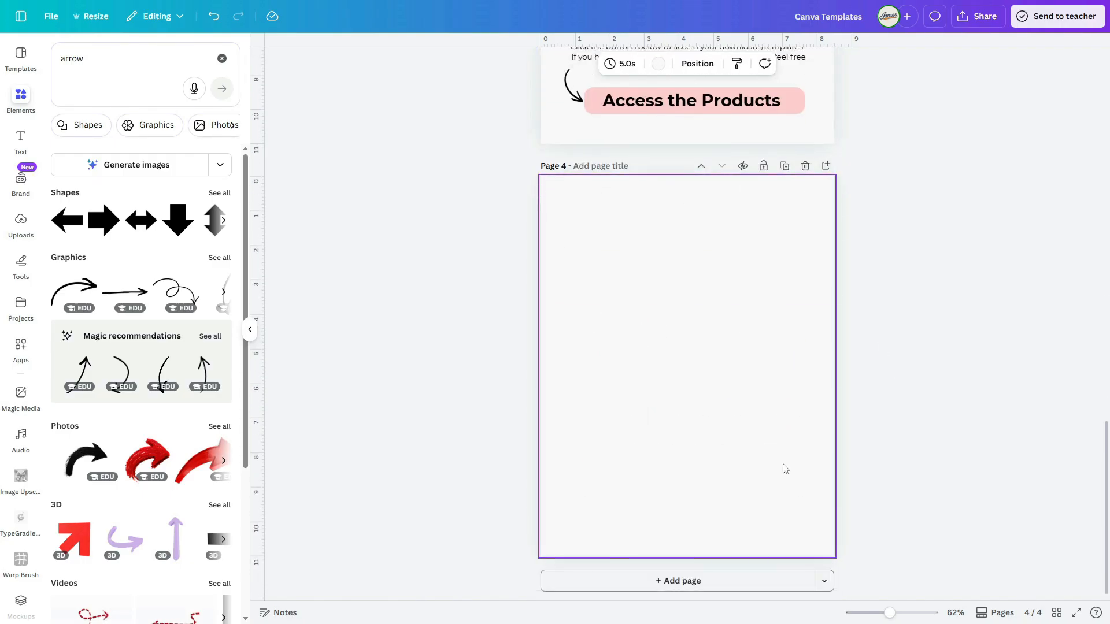
pyautogui.click(22, 145)
pyautogui.click(87, 198)
pyautogui.write('Love our pr')
pyautogui.write('oduct?')
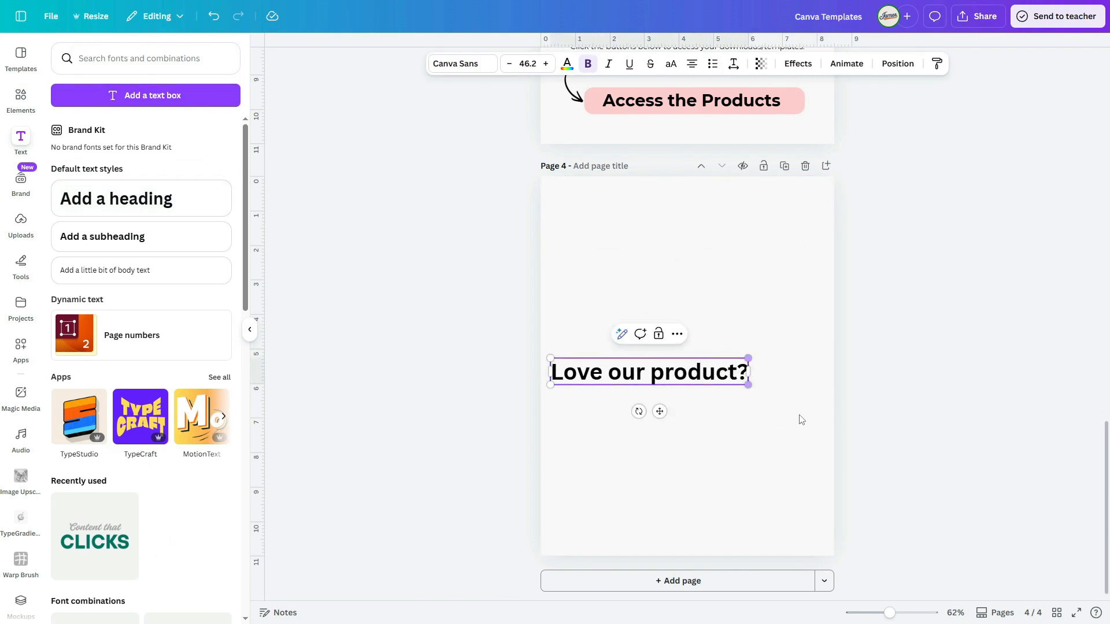
pyautogui.moveTo(661, 377); pyautogui.dragTo(696, 233)
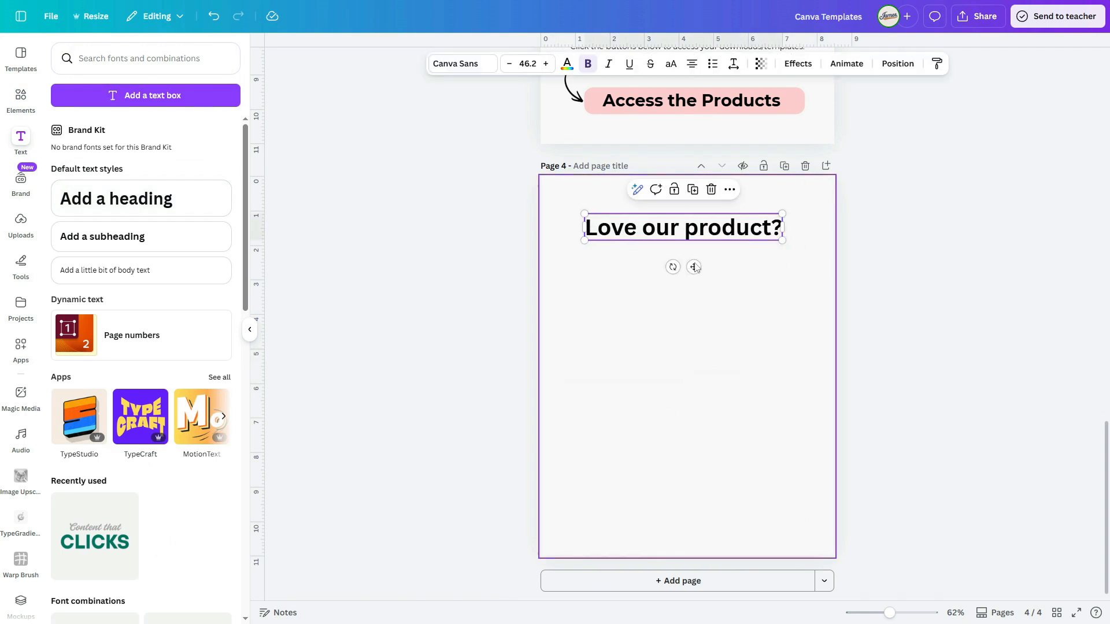
# Step: Set the "Love our product?" heading's font to Benedict and enlarge it to size 71.8
pyautogui.click(471, 63)
pyautogui.write('b')
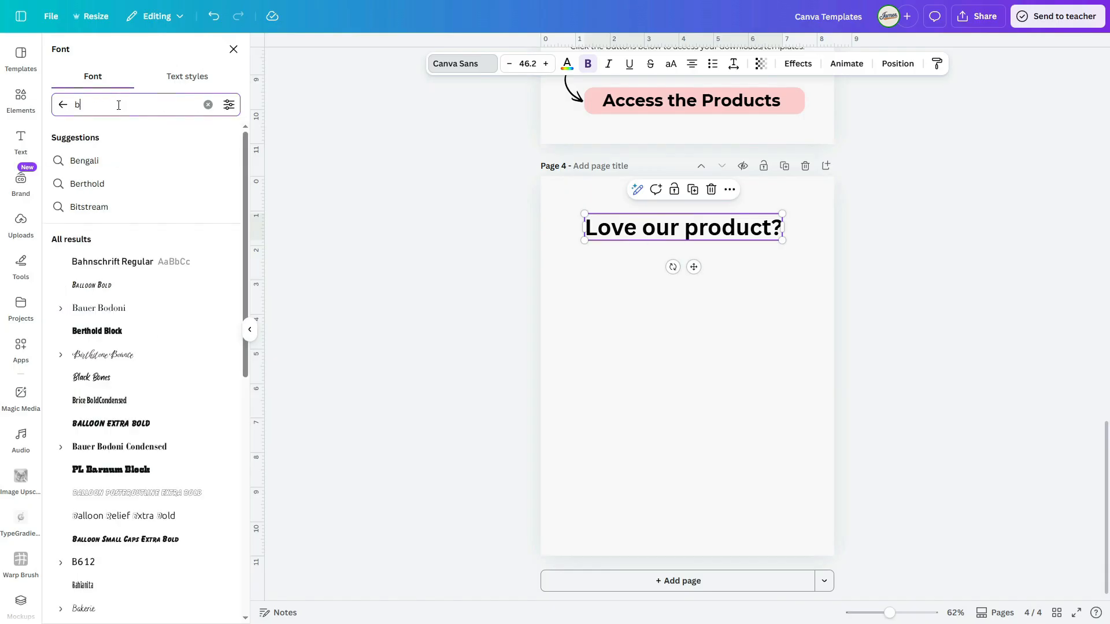
pyautogui.write('enedict')
pyautogui.press('Return')
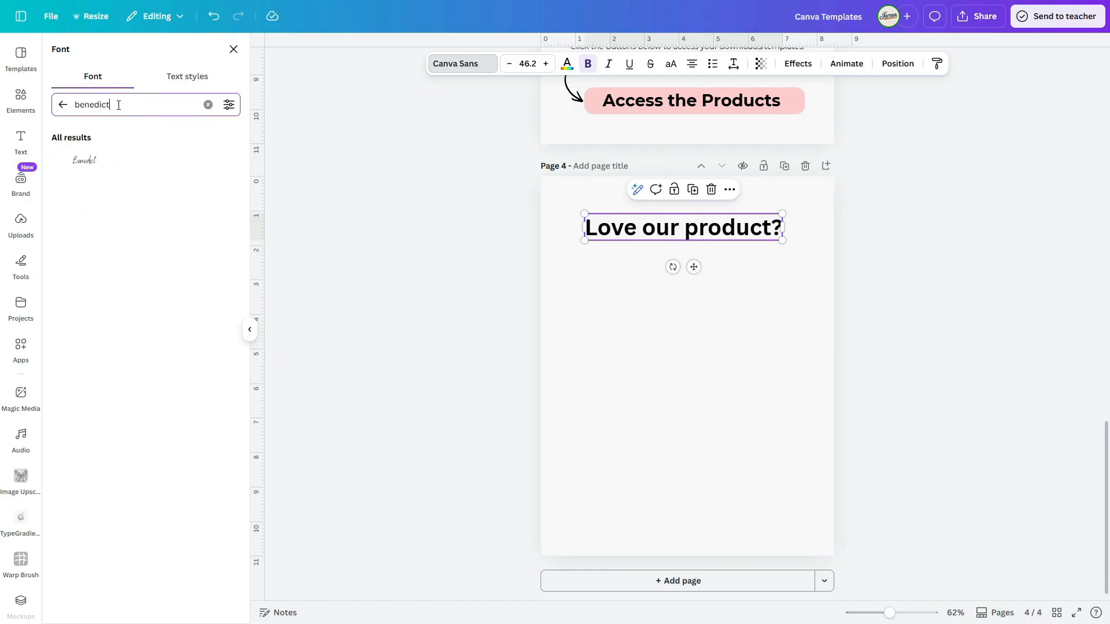
pyautogui.click(104, 167)
pyautogui.click(624, 314)
pyautogui.click(682, 228)
pyautogui.moveTo(629, 213); pyautogui.dragTo(613, 210)
pyautogui.moveTo(738, 240); pyautogui.dragTo(778, 274)
# Step: Duplicate the heading directly below itself and change the copy's text to "leave a review!"
pyautogui.moveTo(656, 235); pyautogui.dragTo(645, 264)
pyautogui.doubleClick(644, 265)
pyautogui.write('leave a ')
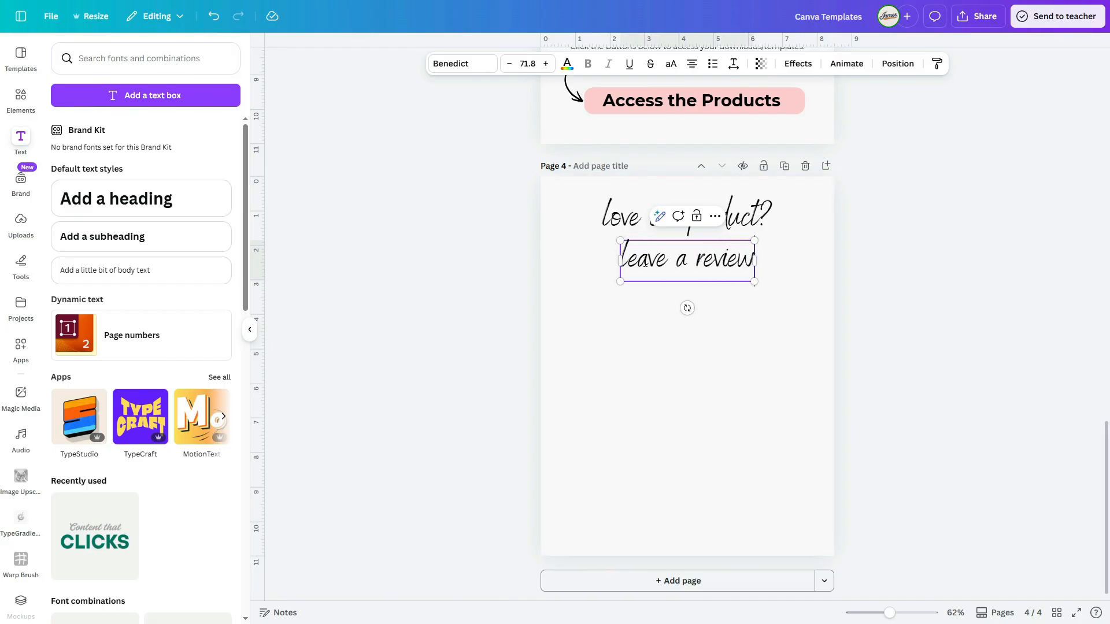
pyautogui.write('review!')
pyautogui.click(673, 381)
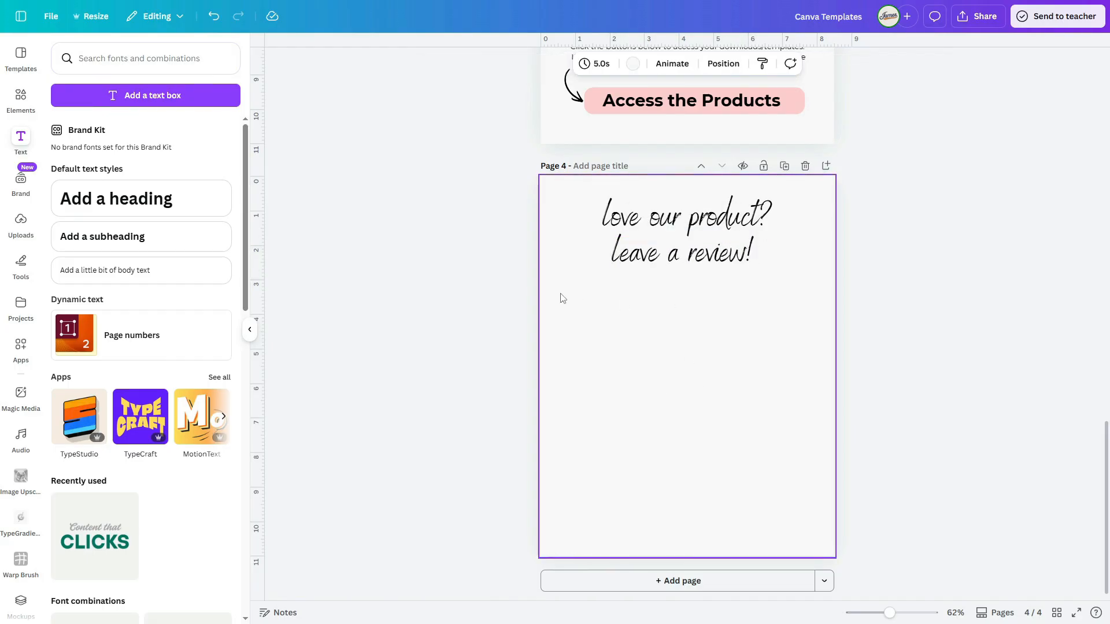
# Step: Copy the pink rounded bar from page 3 to below the headings on page 4, center it and widen it
pyautogui.keyDown('alt'); pyautogui.moveTo(801, 108); pyautogui.dragTo(800, 301); pyautogui.keyUp('alt')
pyautogui.moveTo(701, 295); pyautogui.dragTo(693, 303)
pyautogui.moveTo(578, 302); pyautogui.dragTo(572, 301)
pyautogui.moveTo(798, 301); pyautogui.dragTo(804, 301)
# Step: Give the bar under the headings a solid pink outline with stroke weight 7 and no fill
pyautogui.click(470, 64)
pyautogui.moveTo(400, 143); pyautogui.dragTo(407, 144)
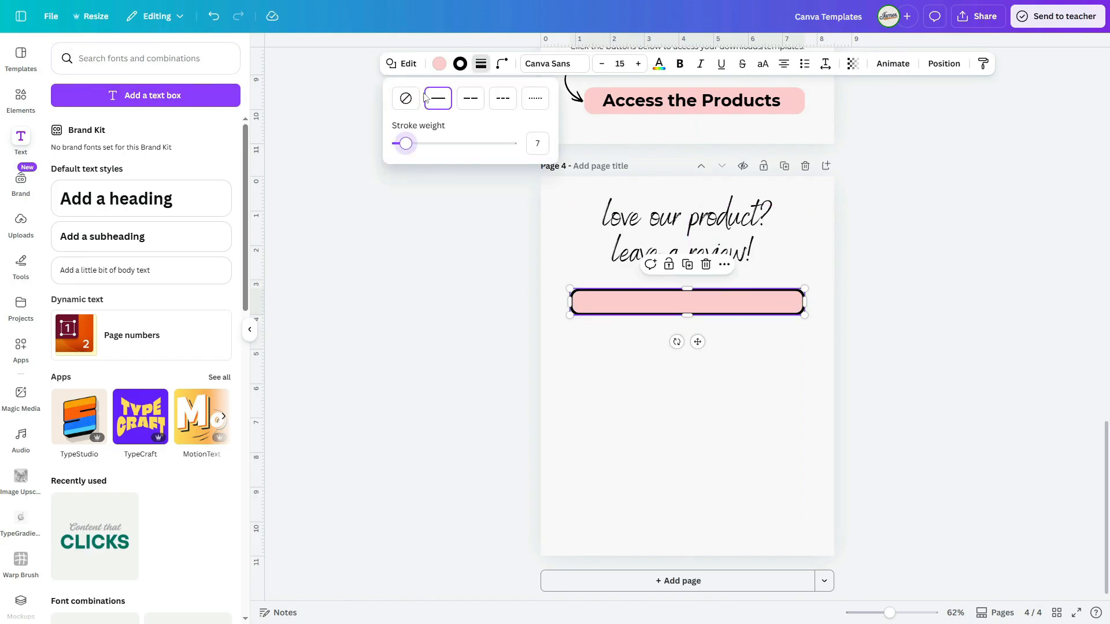
pyautogui.click(440, 64)
pyautogui.click(91, 135)
pyautogui.click(460, 63)
pyautogui.click(201, 162)
pyautogui.click(708, 391)
pyautogui.moveTo(682, 307); pyautogui.dragTo(682, 311)
# Step: Add another copy of the filled pink bar lower on page 4, widen it and duplicate it into a stack of four
pyautogui.keyDown('alt'); pyautogui.moveTo(801, 109); pyautogui.dragTo(800, 377); pyautogui.keyUp('alt')
pyautogui.moveTo(700, 377); pyautogui.dragTo(694, 381)
pyautogui.moveTo(798, 380); pyautogui.dragTo(804, 379)
pyautogui.moveTo(578, 379); pyautogui.dragTo(572, 379)
pyautogui.click(688, 469)
pyautogui.moveTo(665, 384); pyautogui.dragTo(666, 432)
pyautogui.hotkey('ctrl', 'd')
pyautogui.hotkey('ctrl', 'd')
# Step: Adjust the vertical position of the four-bar stack and of the two heading lines on page 4
pyautogui.moveTo(557, 537); pyautogui.dragTo(670, 386)
pyautogui.moveTo(689, 521); pyautogui.dragTo(690, 503)
pyautogui.moveTo(714, 424); pyautogui.dragTo(715, 421)
pyautogui.moveTo(867, 323); pyautogui.dragTo(559, 211)
pyautogui.moveTo(655, 225); pyautogui.dragTo(658, 221)
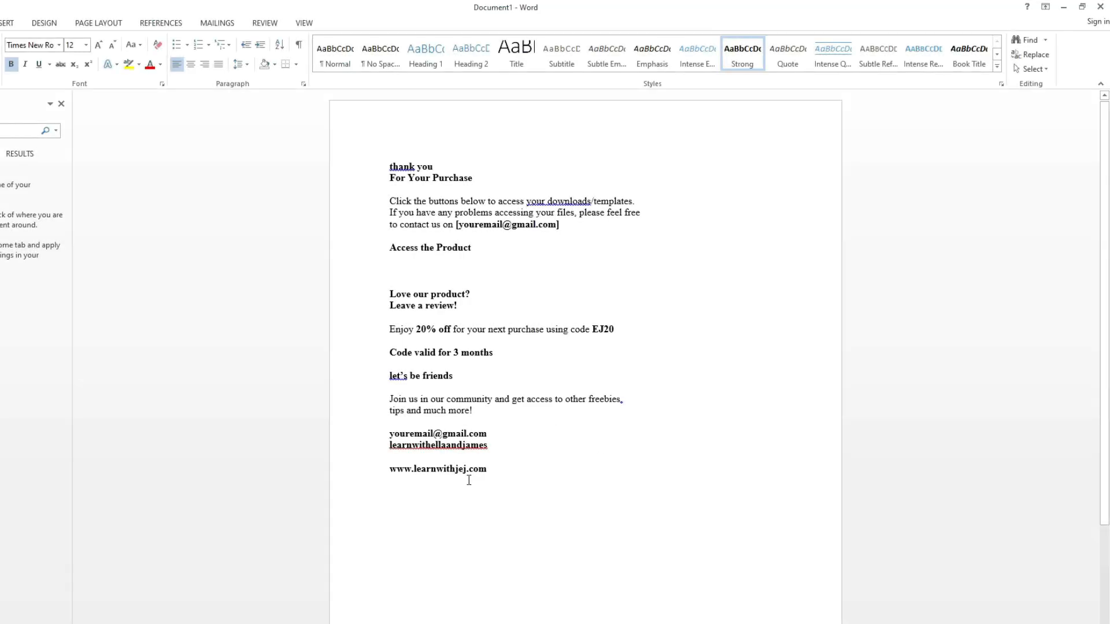
# Step: Copy the "Enjoy 20% off for your next purchase using code EJ20" line from Word into the outlined bar and enlarge it to size 15.8
pyautogui.moveTo(629, 334); pyautogui.dragTo(383, 330)
pyautogui.hotkey('ctrl', 'c')
pyautogui.rightClick(399, 329)
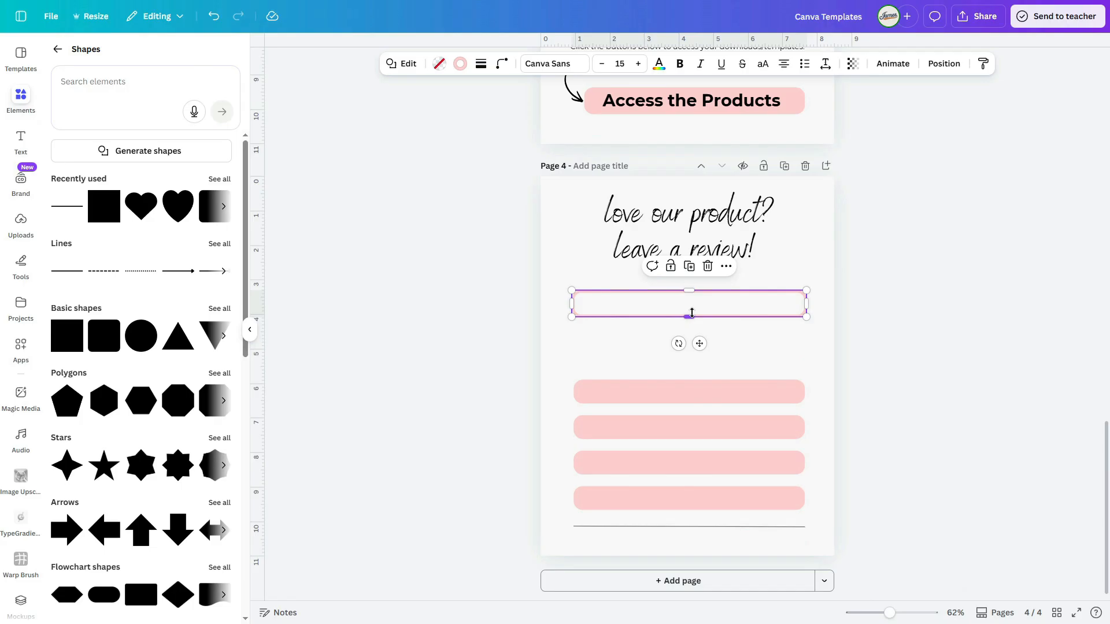
pyautogui.hotkey('ctrl', 'v')
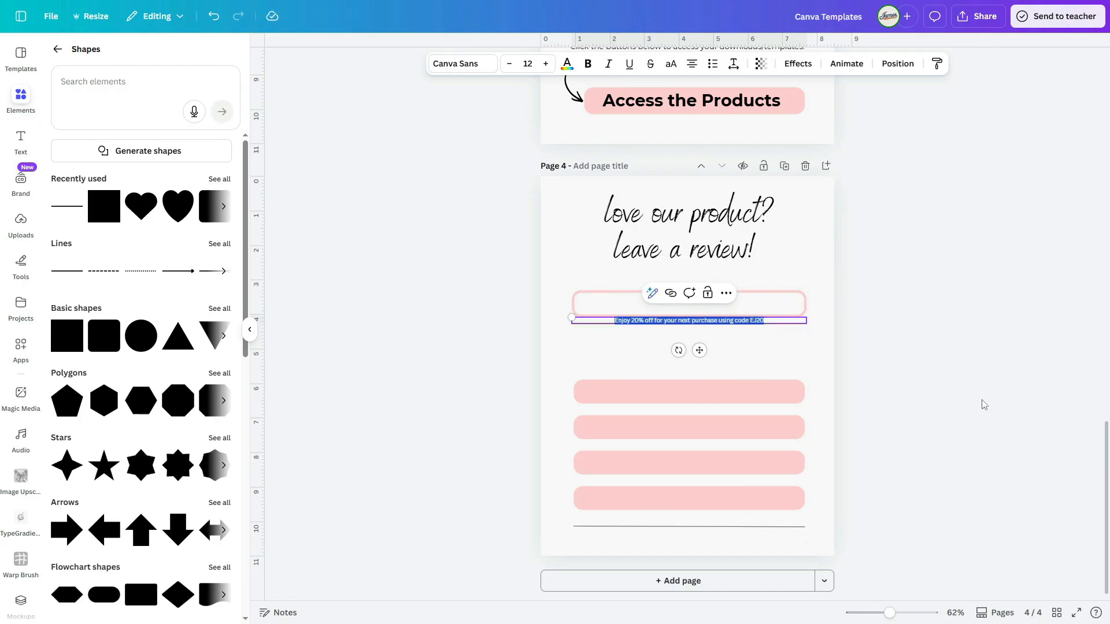
pyautogui.moveTo(661, 323); pyautogui.dragTo(630, 305)
pyautogui.moveTo(777, 304); pyautogui.dragTo(849, 298)
pyautogui.moveTo(669, 303); pyautogui.dragTo(657, 304)
# Step: Set the discount line's font to Montserrat and make "code EJ20" bold
pyautogui.click(462, 64)
pyautogui.write('montse')
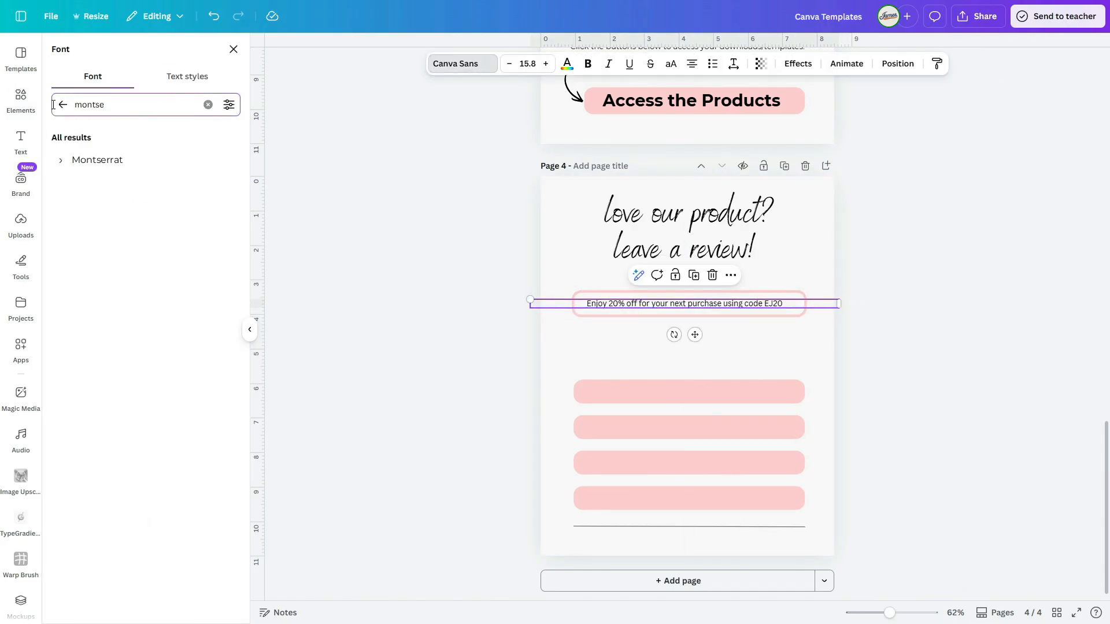
pyautogui.click(97, 160)
pyautogui.click(954, 358)
pyautogui.click(743, 304)
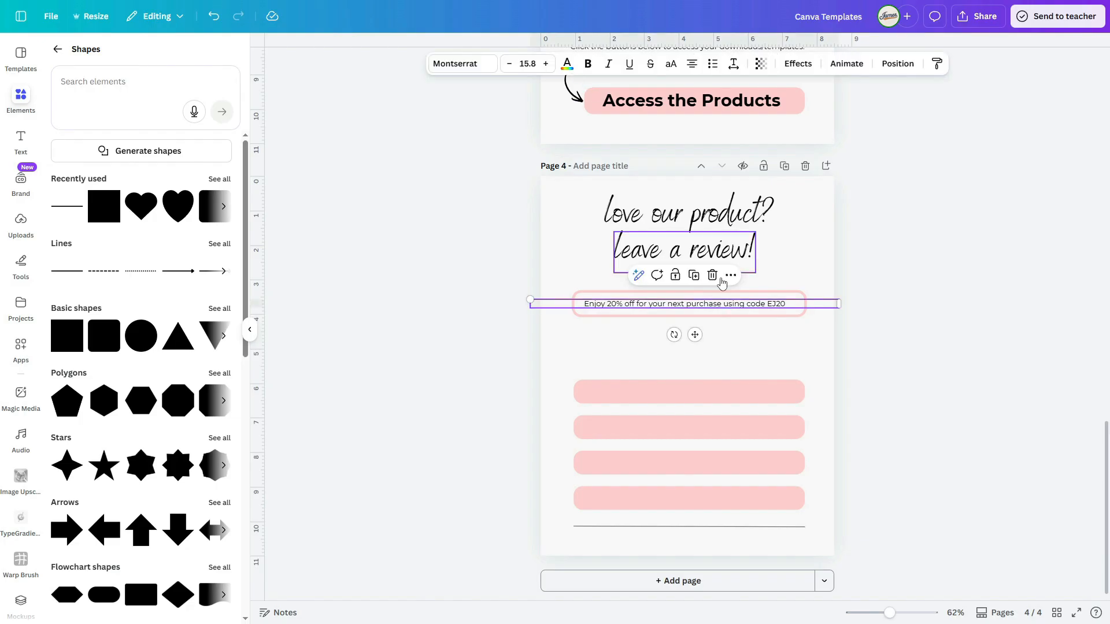
pyautogui.click(588, 65)
pyautogui.click(488, 303)
# Step: Search the shapes for "heart" and add a heart, scaled down and placed under "leave a review!"
pyautogui.click(98, 80)
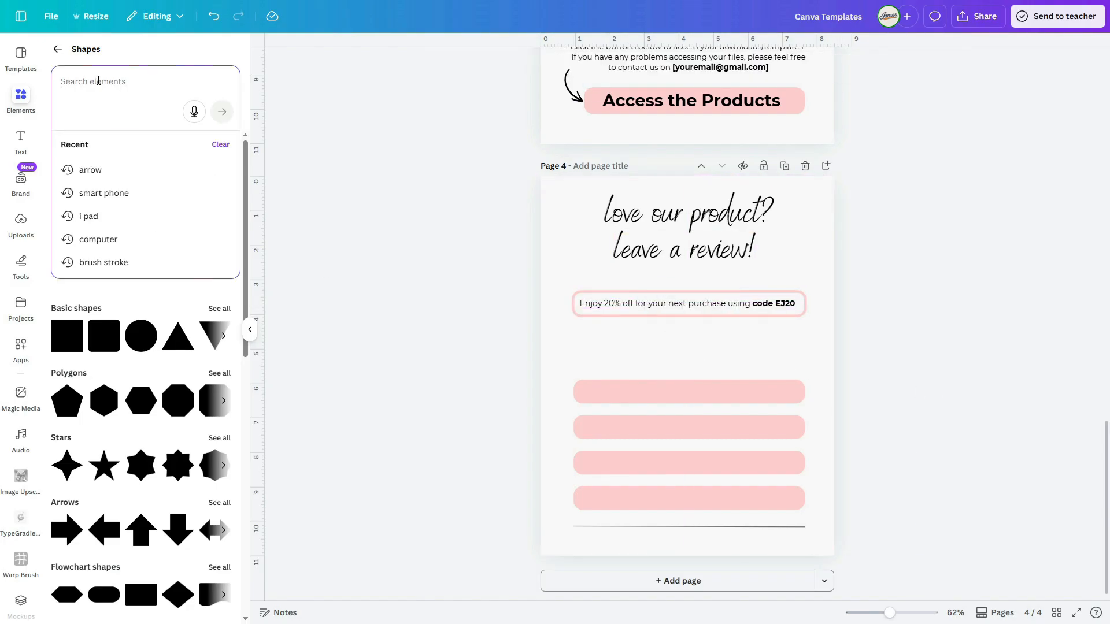
pyautogui.write('heart')
pyautogui.press('Return')
pyautogui.click(216, 207)
pyautogui.moveTo(687, 365); pyautogui.dragTo(678, 299)
pyautogui.moveTo(721, 262); pyautogui.dragTo(667, 276)
# Step: Duplicate the small heart into an evenly spaced row of four
pyautogui.click(665, 349)
pyautogui.hotkey('ctrl', 'd')
pyautogui.hotkey('ctrl', 'd')
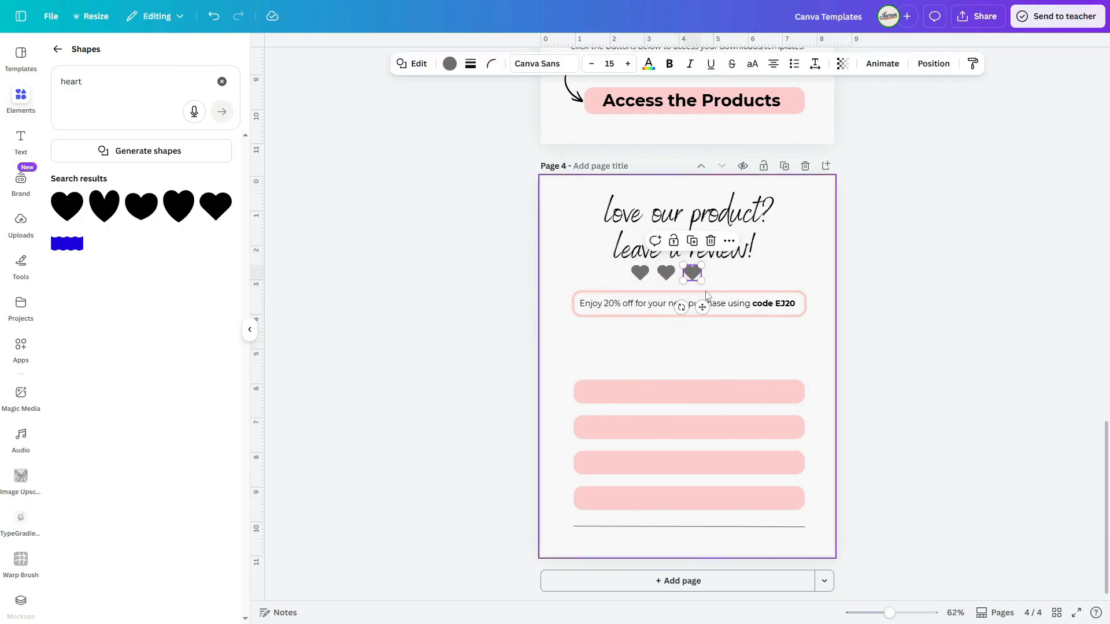
pyautogui.click(867, 274)
# Step: Recolor all four hearts to the pink document color
pyautogui.scroll(5, 861, 274)
pyautogui.moveTo(798, 293); pyautogui.dragTo(615, 263)
pyautogui.click(449, 63)
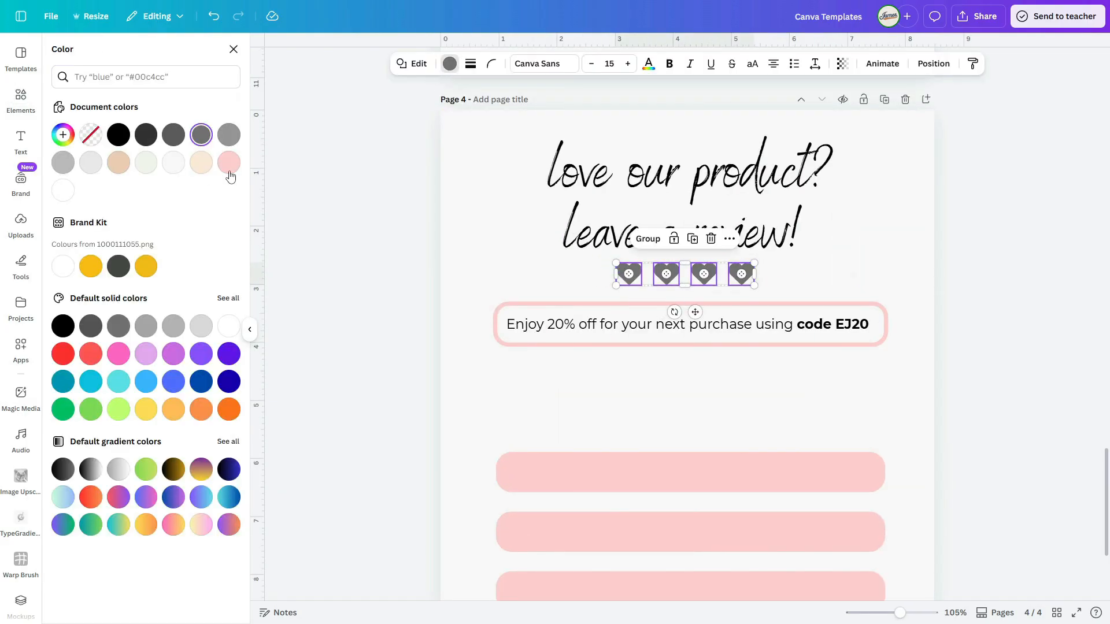
pyautogui.click(229, 164)
pyautogui.click(826, 376)
pyautogui.scroll(-4, 674, 317)
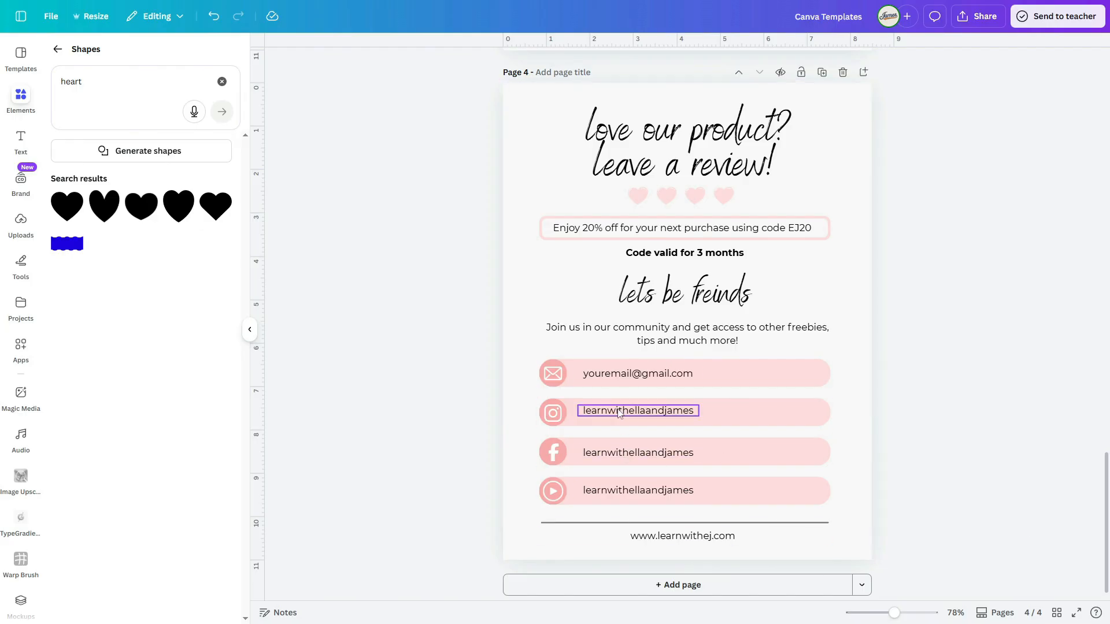
pyautogui.click(618, 412)
pyautogui.rightClick(618, 412)
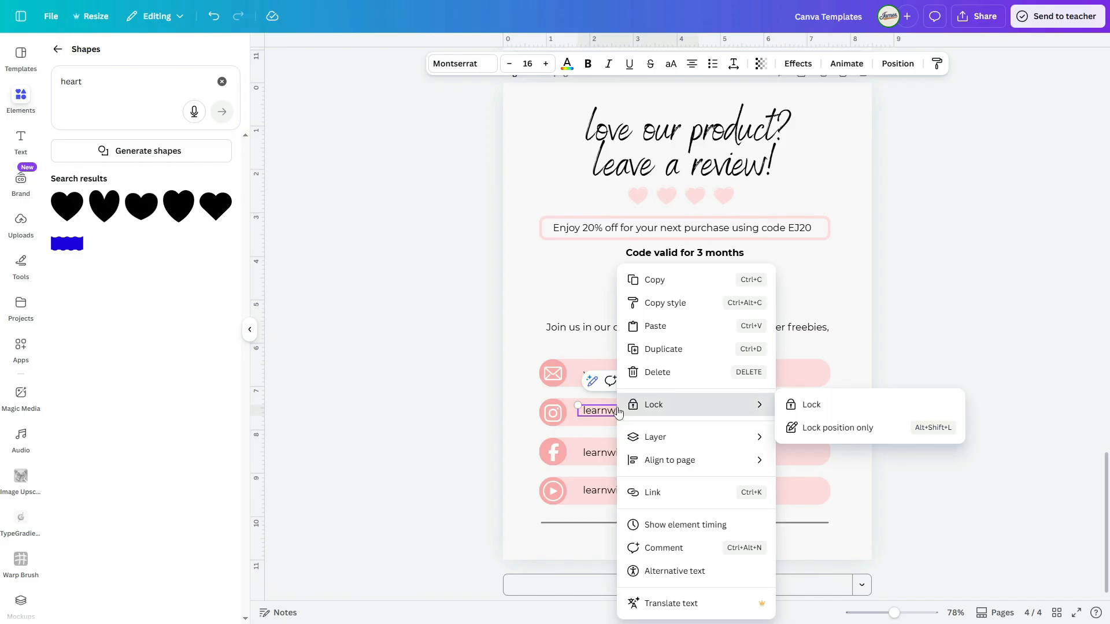
pyautogui.click(653, 492)
pyautogui.write('https://www.instagram.com/learnwitheandj/')
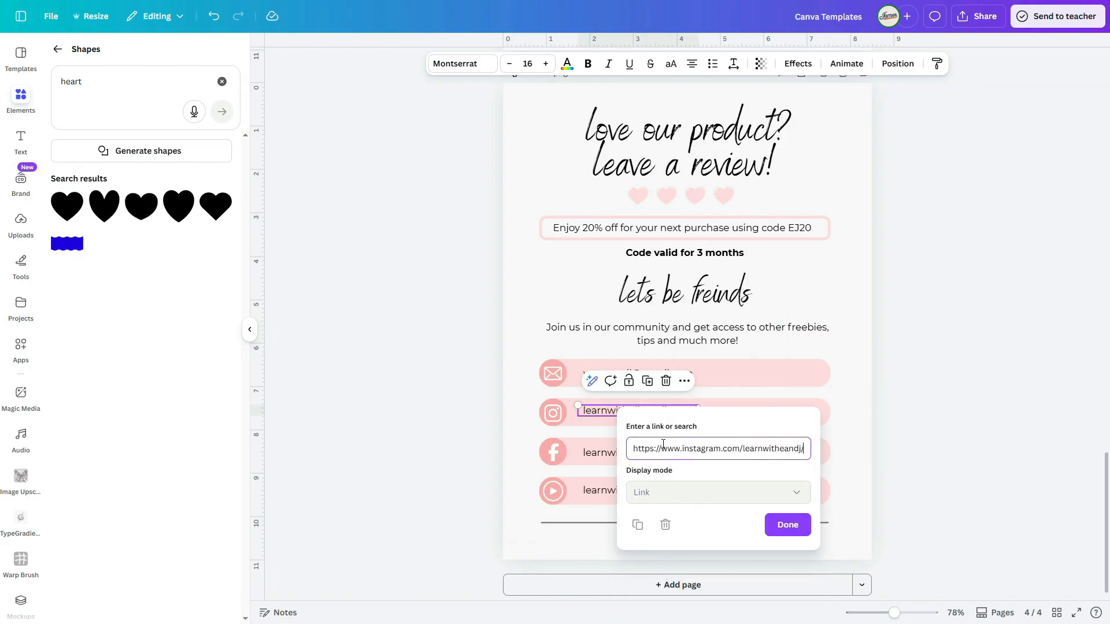
pyautogui.press('Return')
pyautogui.click(777, 510)
pyautogui.click(924, 473)
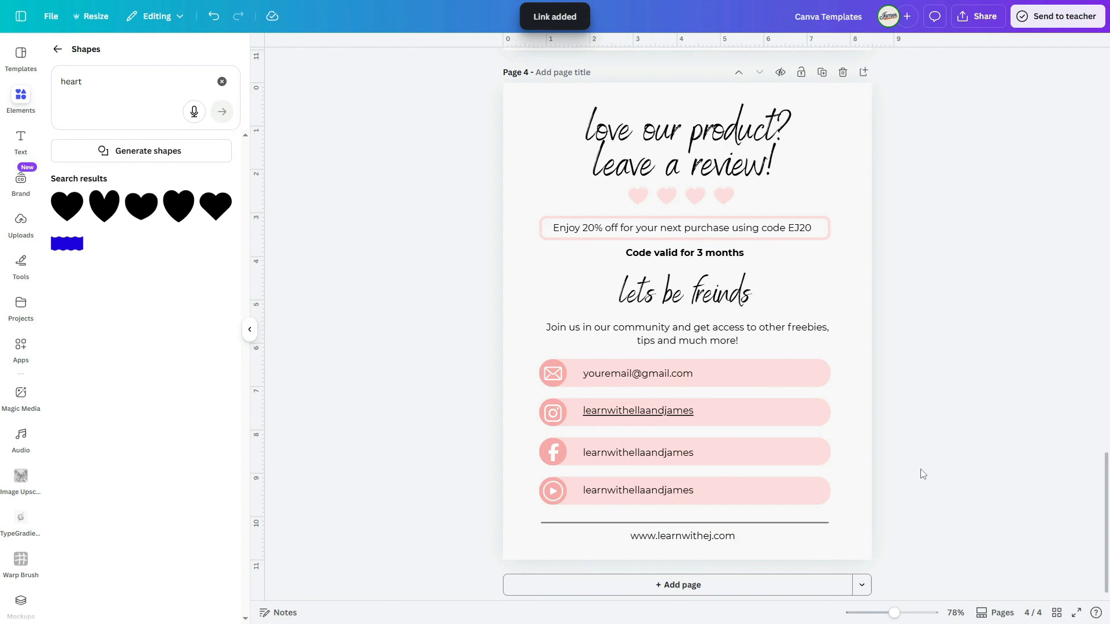
pyautogui.click(656, 420)
pyautogui.click(966, 441)
pyautogui.click(680, 421)
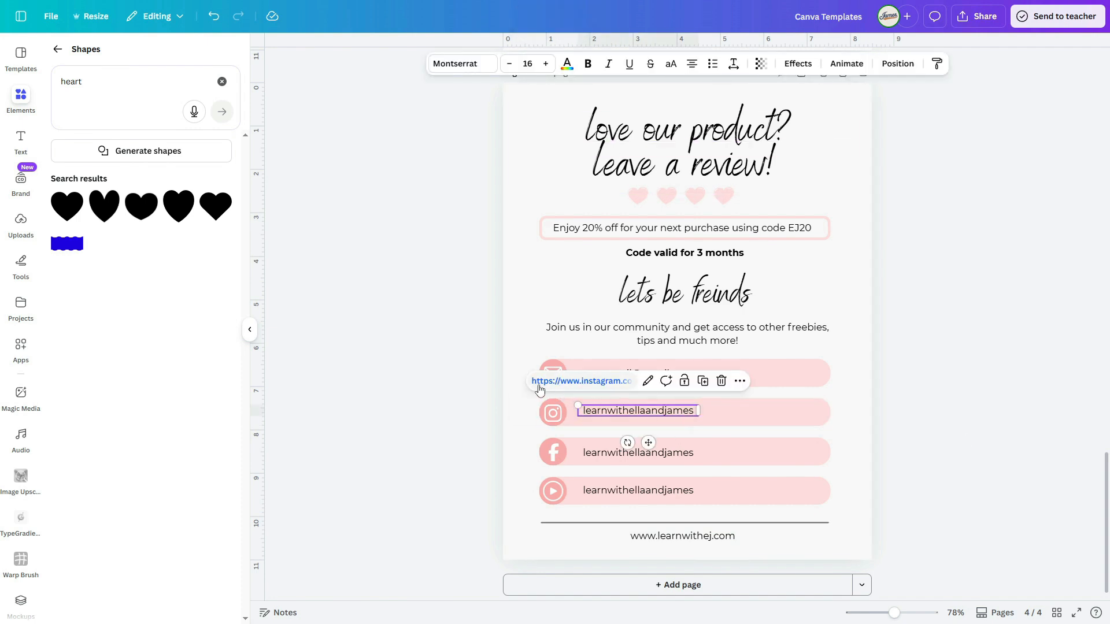
pyautogui.click(942, 428)
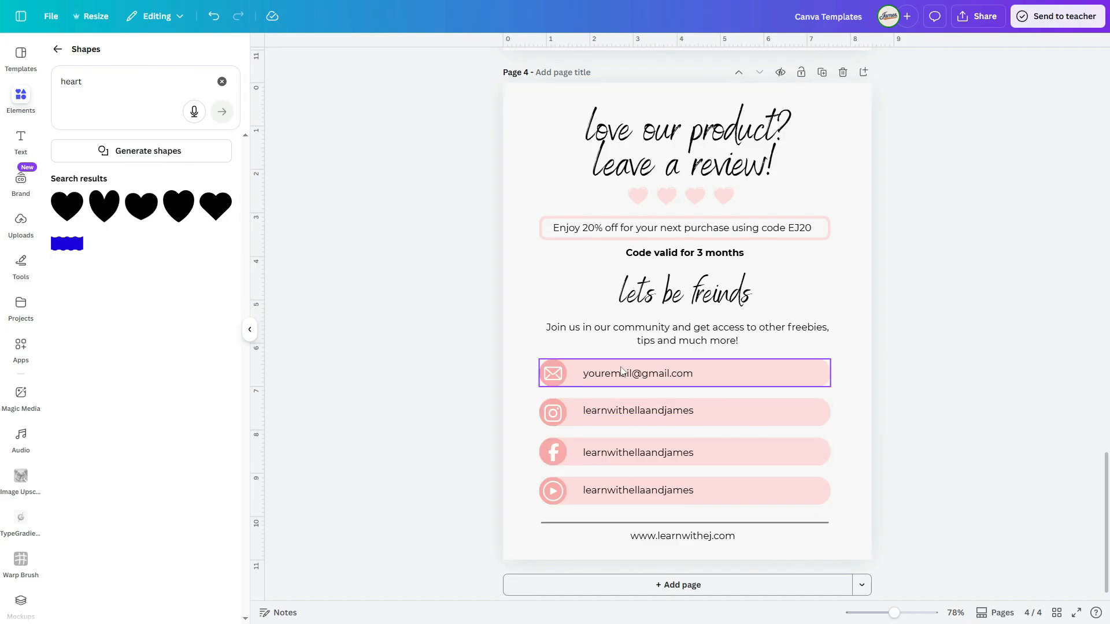
# Step: Nudge the website address below the divider line on page 4 slightly to the left
pyautogui.moveTo(690, 537); pyautogui.dragTo(688, 534)
pyautogui.click(943, 532)
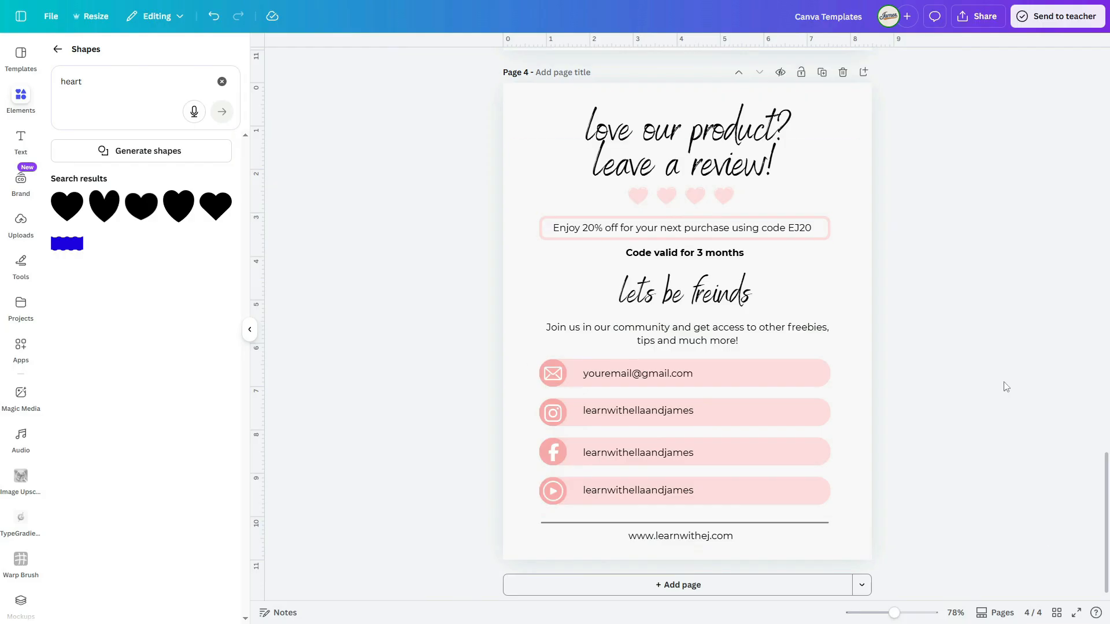
pyautogui.scroll(20, 988, 386)
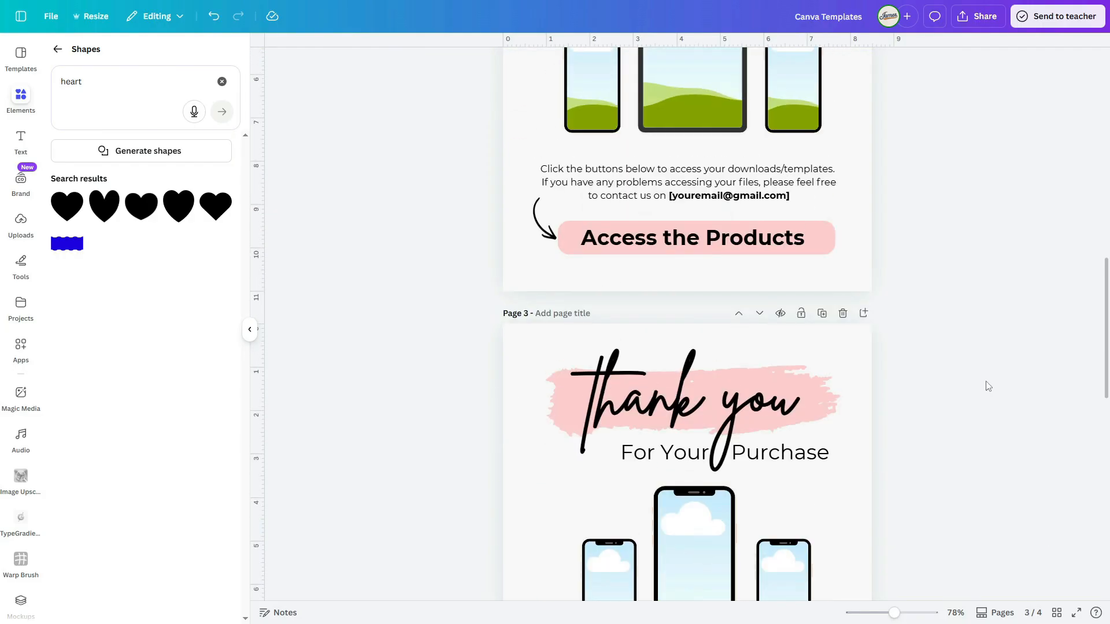